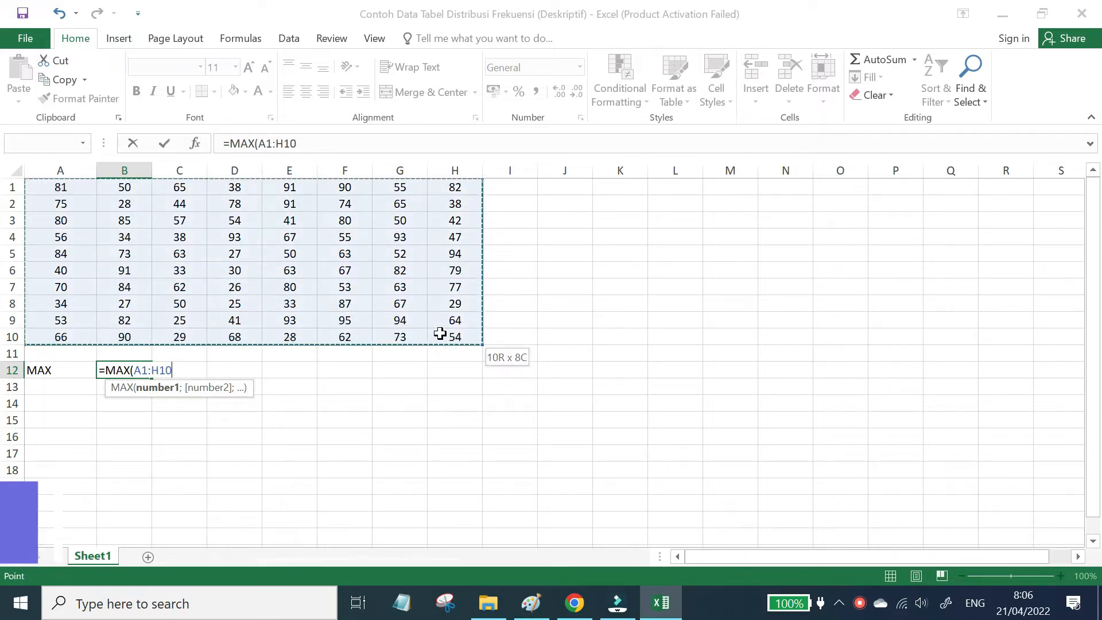
Step: Complete the MAX formula over A1:H10 in B12 and enter the label MIN in A13
key(Return)
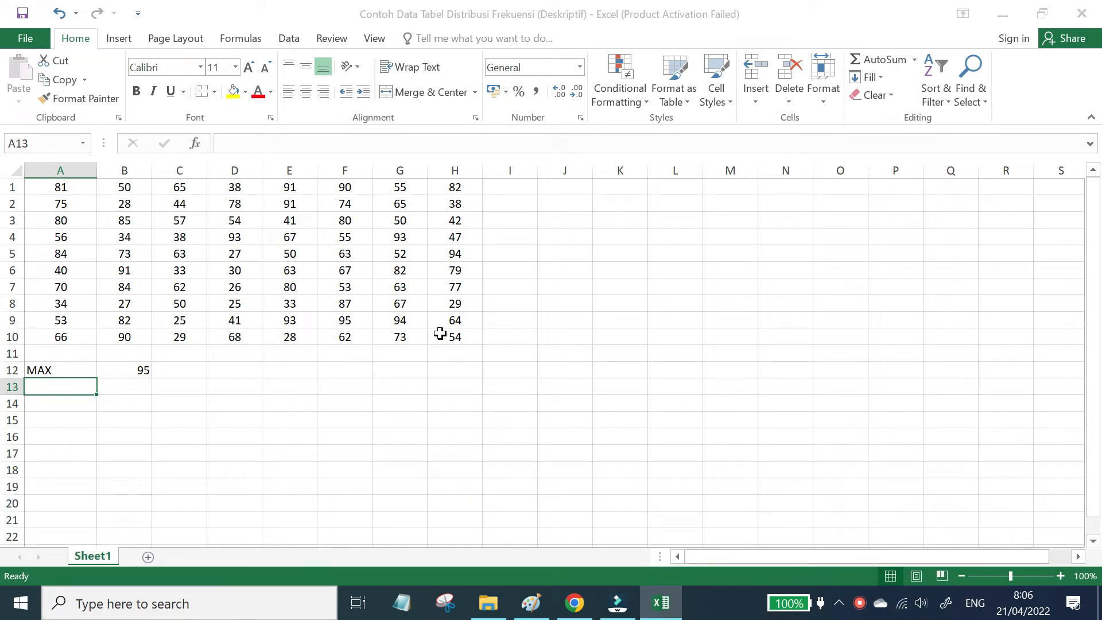
text(Min)
key(BackSpace)
key(BackSpace)
text(IN)
key(Tab)
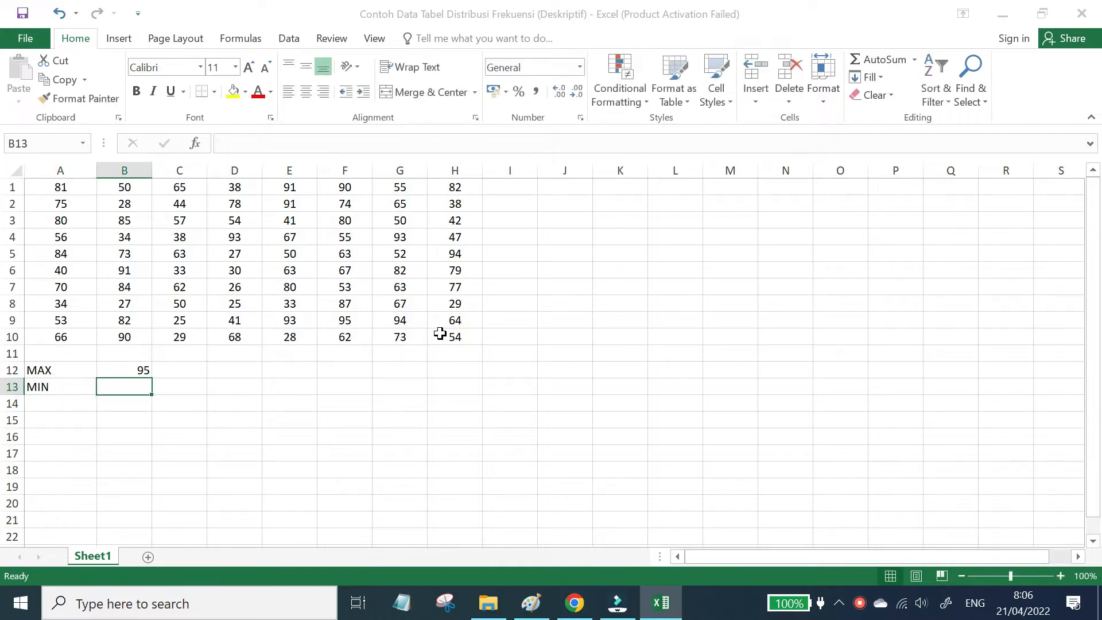
Step: Calculate the smallest value of A1:H10 in B13 with the MIN function
text(=MIN)
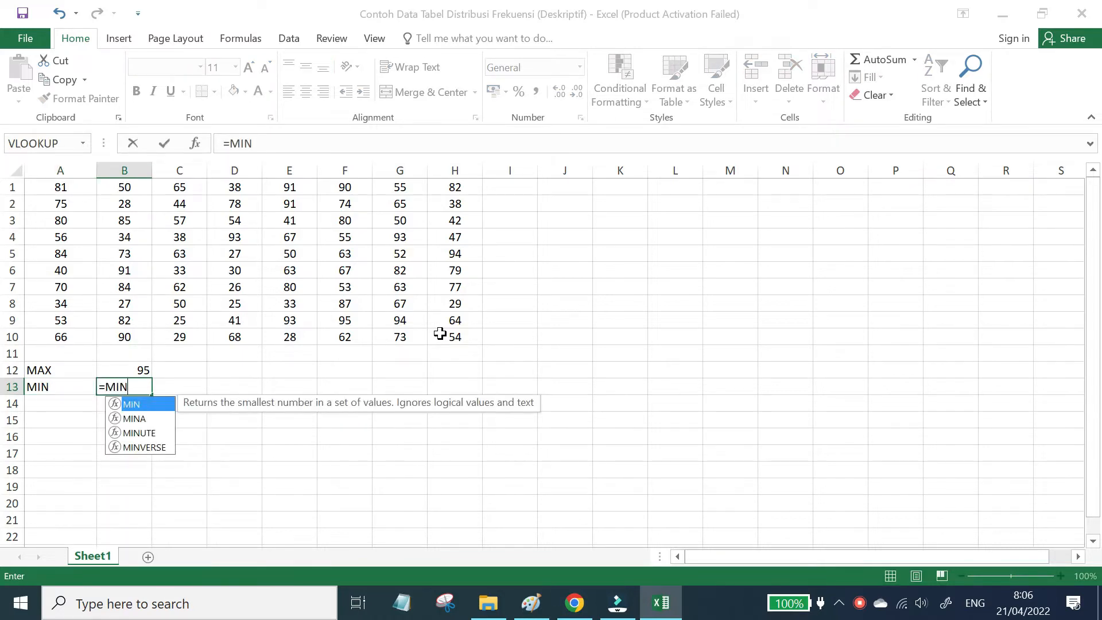
text(()
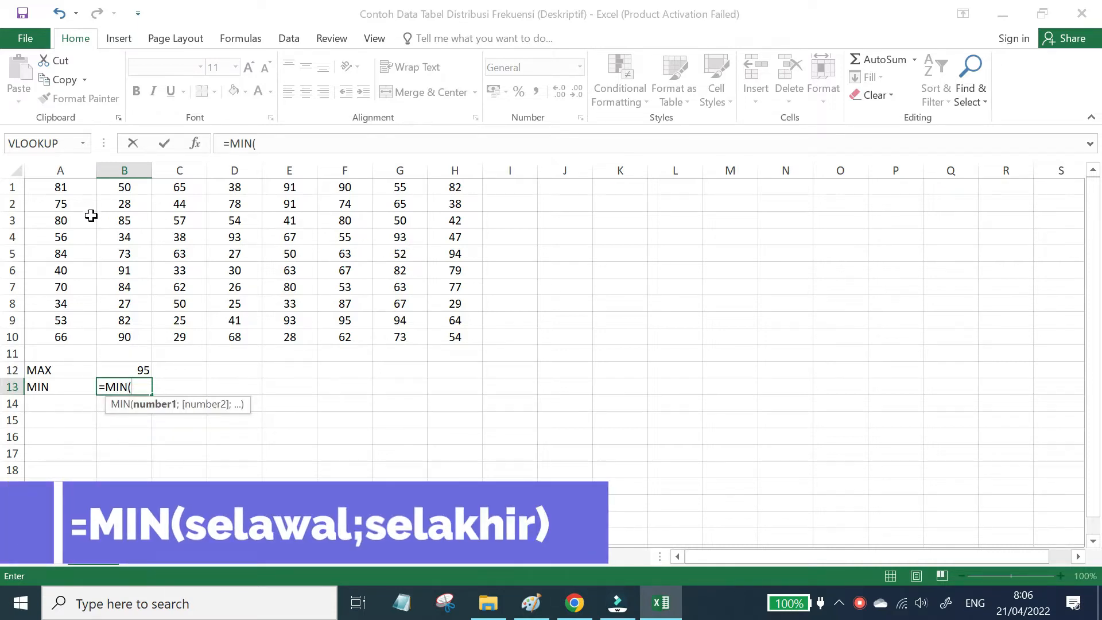
drag(68, 187, 449, 339)
key(Return)
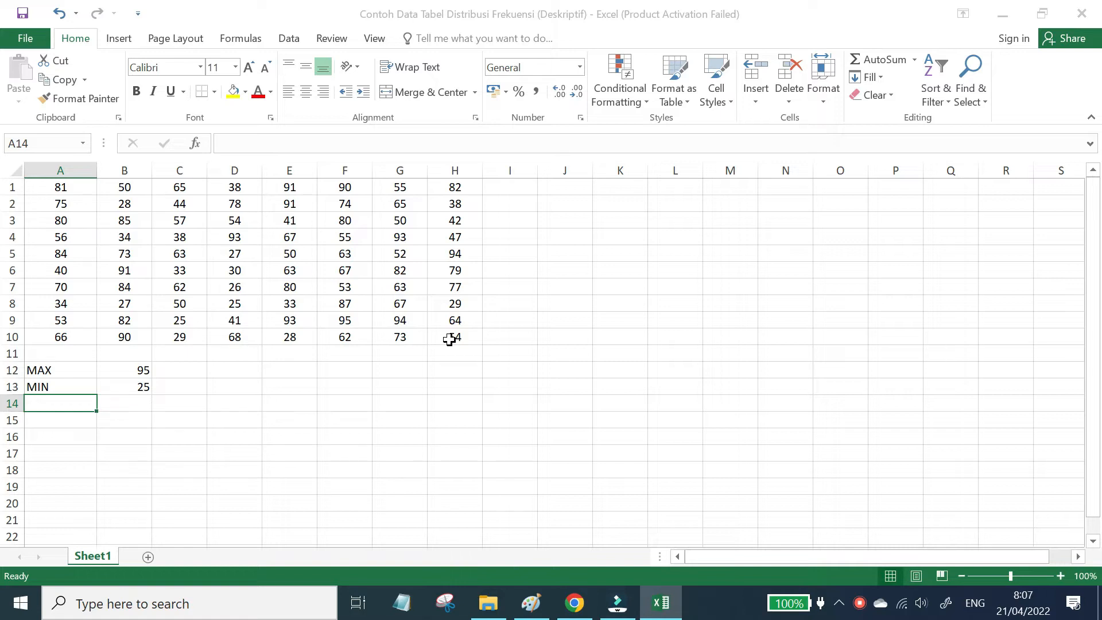
Step: Label A14 as RANGE and calculate the range in B14 with the formula =B12-B13
text(RANGEW)
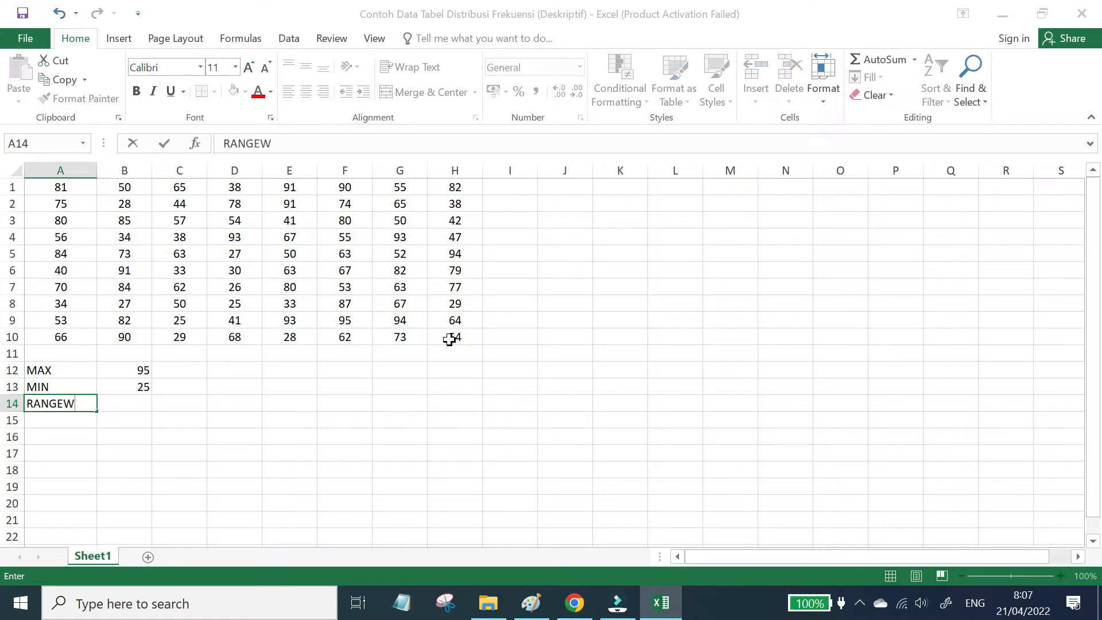
key(BackSpace)
key(Tab)
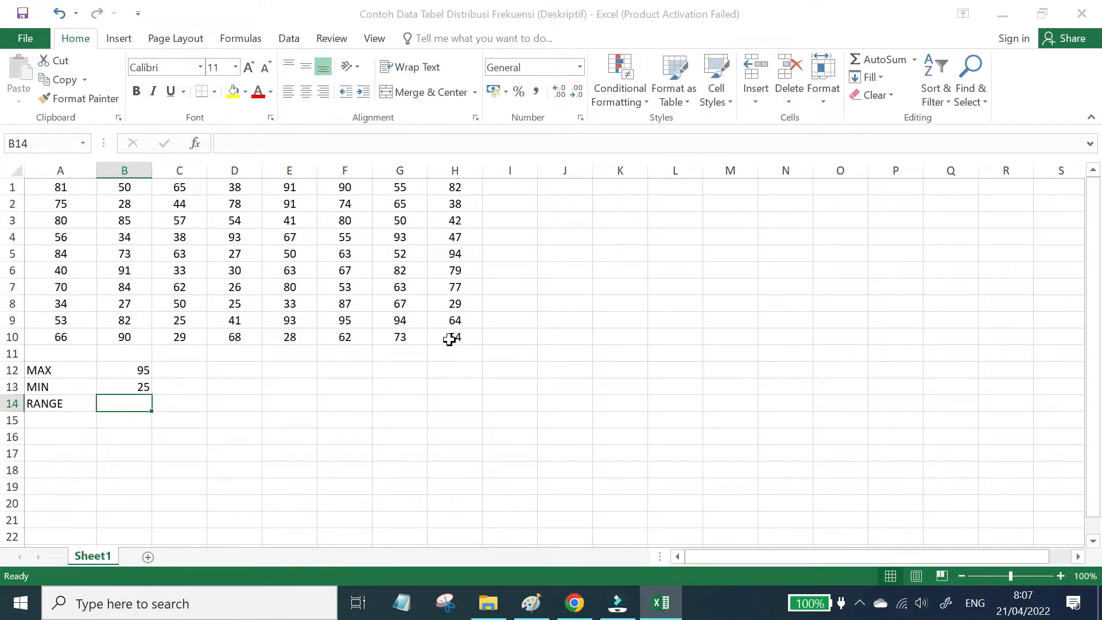
text(=)
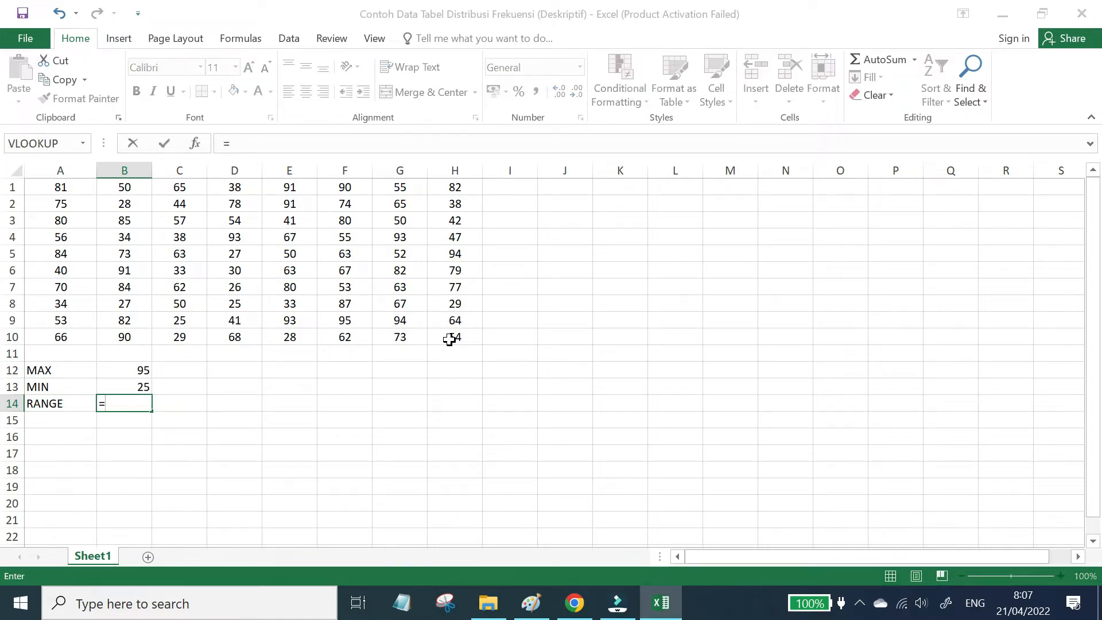
click(142, 372)
text(-)
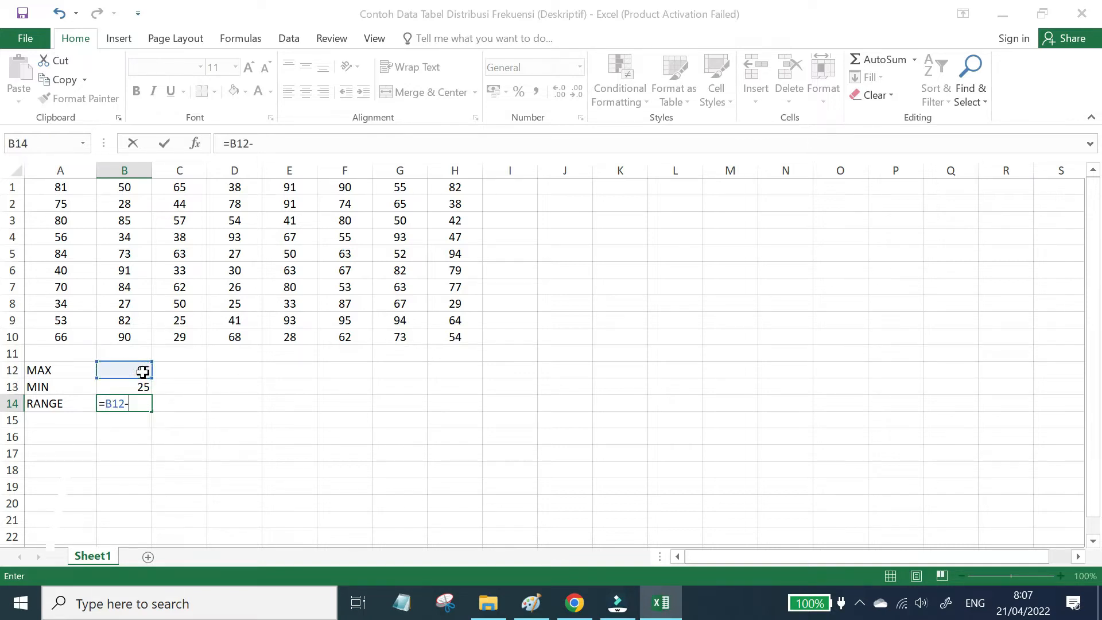
click(137, 389)
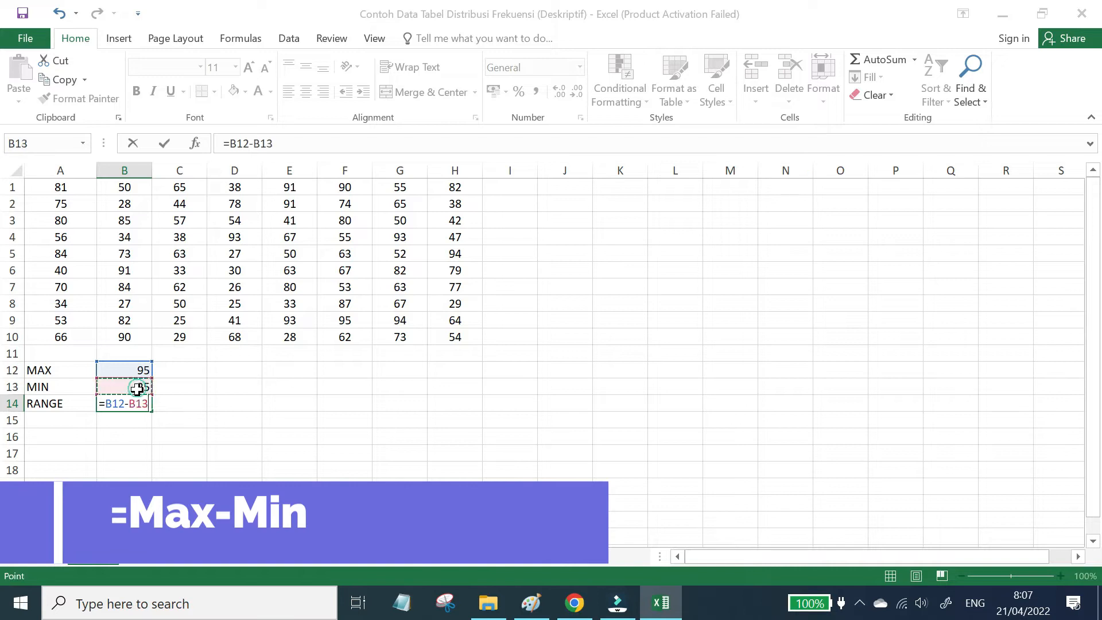
key(Return)
key(Return)
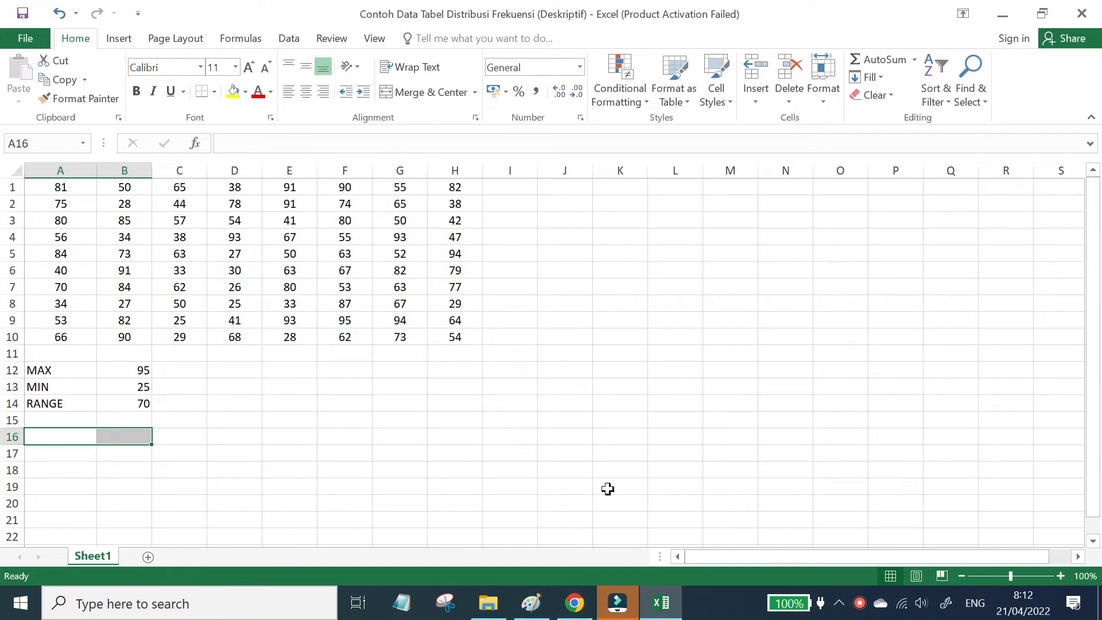
Step: Label A16 as K and calculate the number of classes in B16 with =1+3,322*LOG(80)
click(35, 434)
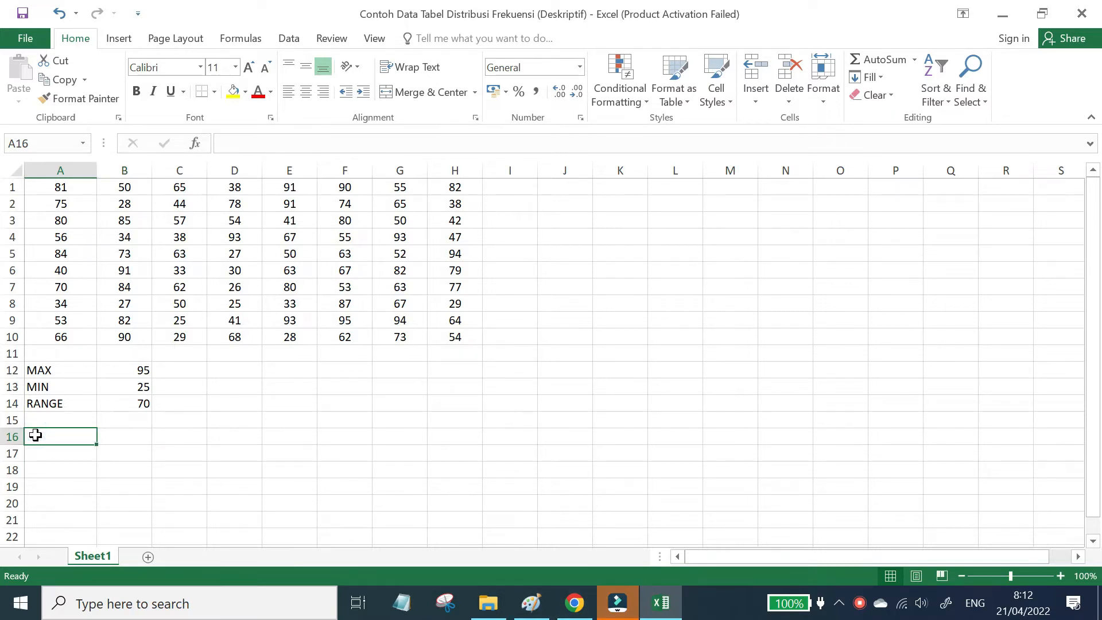
key(Right)
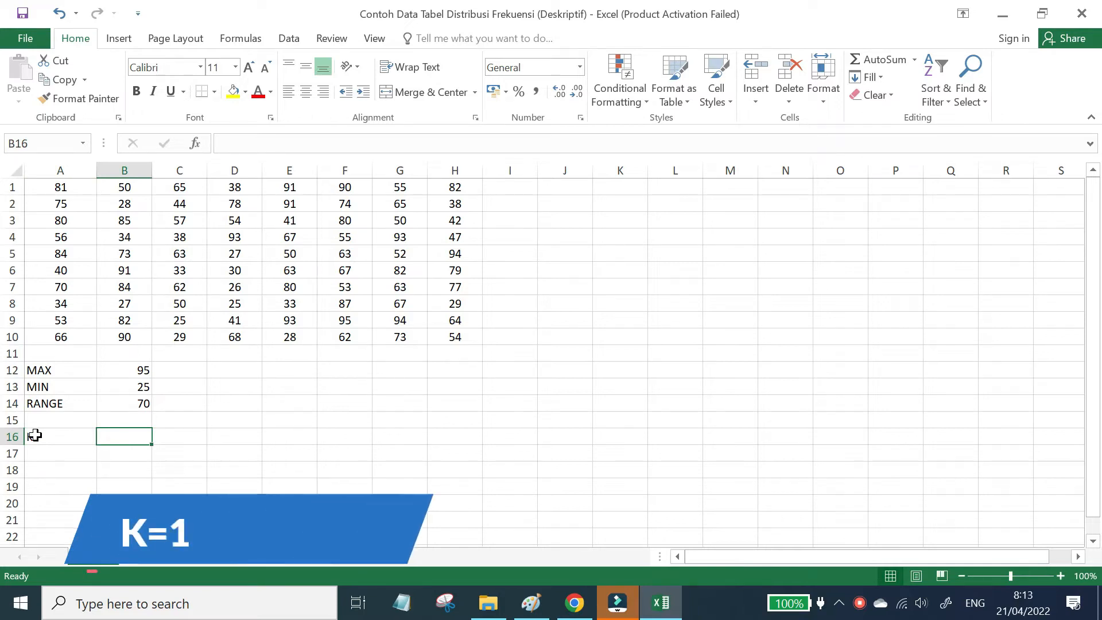
text(=1+3,322)
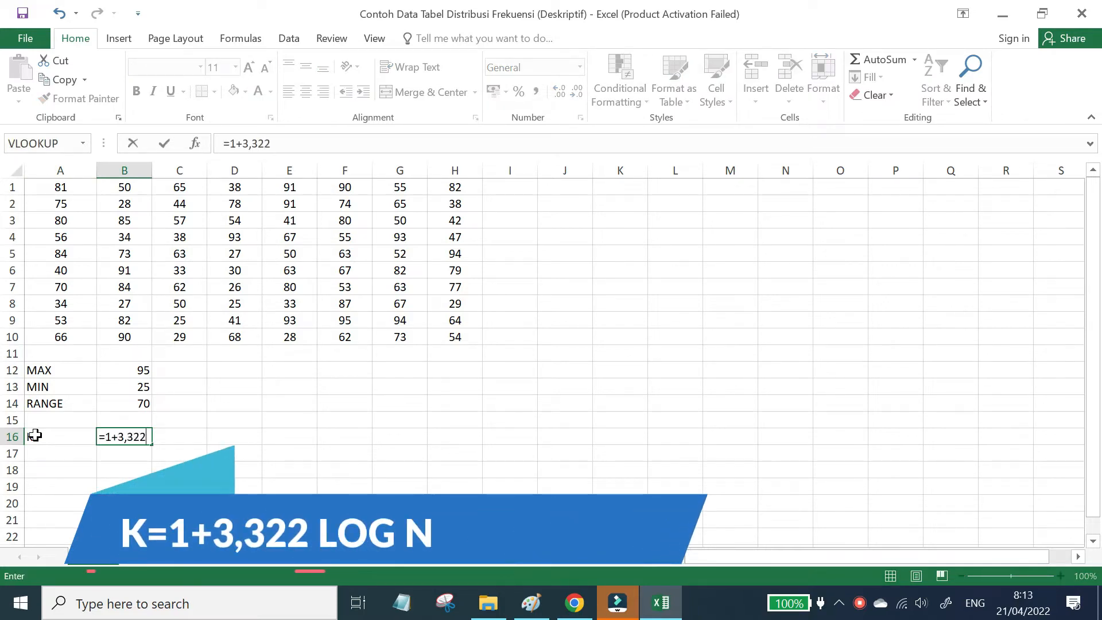
text(*log)
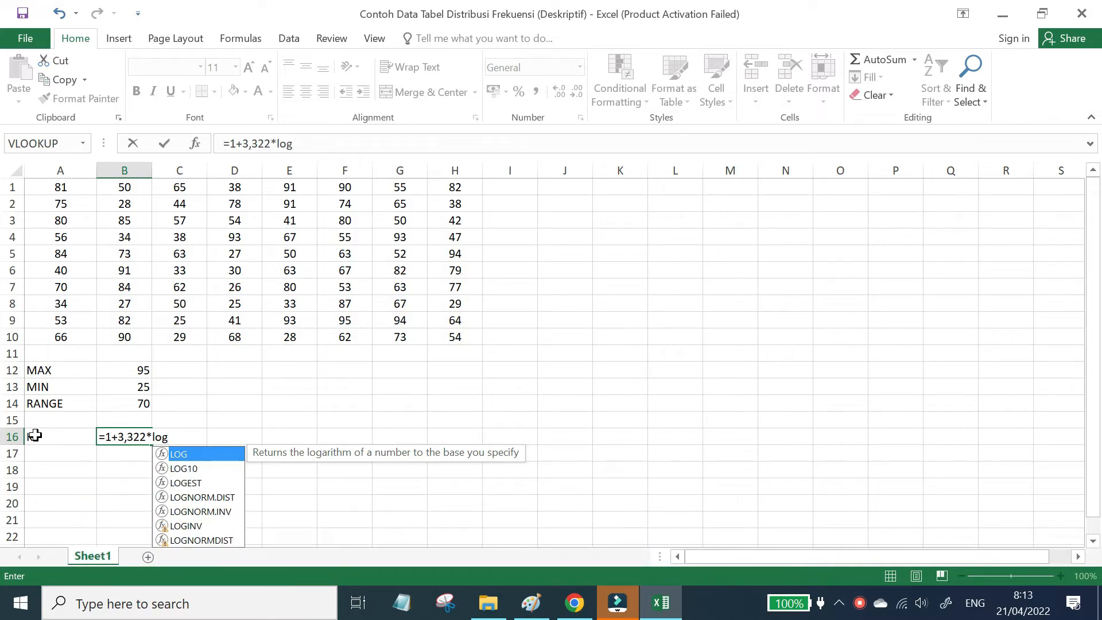
key(Tab)
text(80)
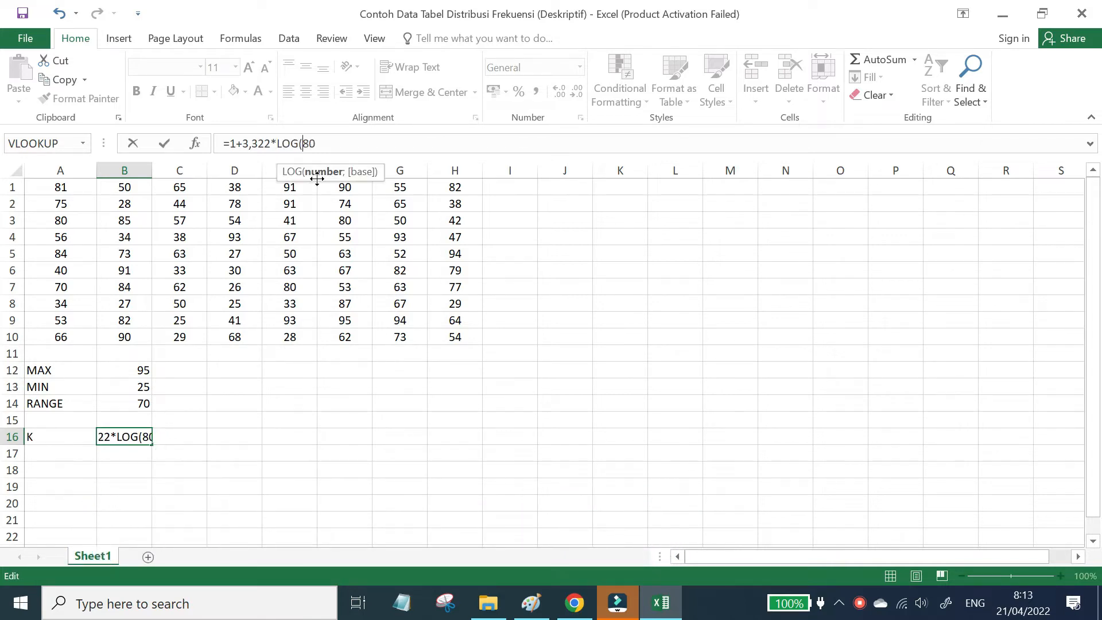
text())
key(Return)
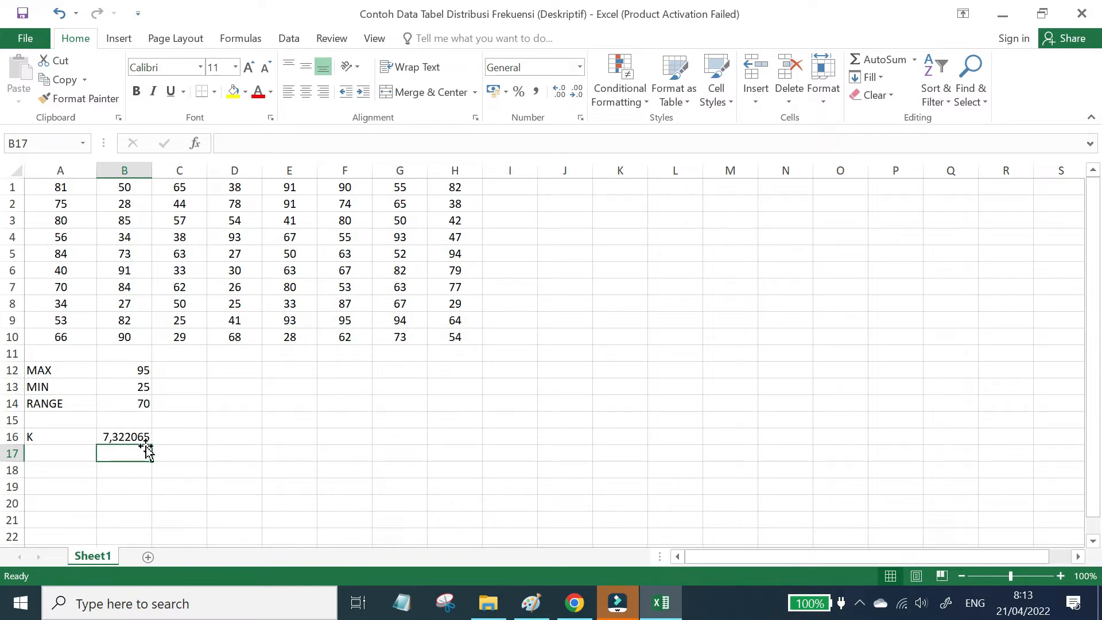
Step: Enter the rounded-up number of classes, 8, in C16 beside the K result
click(165, 437)
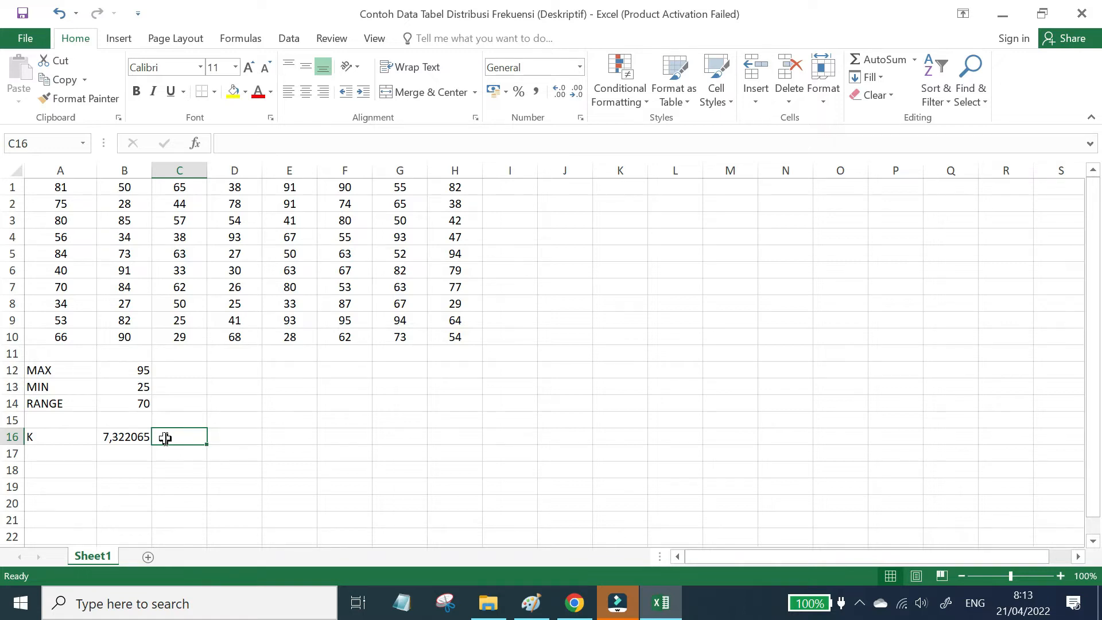
text(8)
click(240, 430)
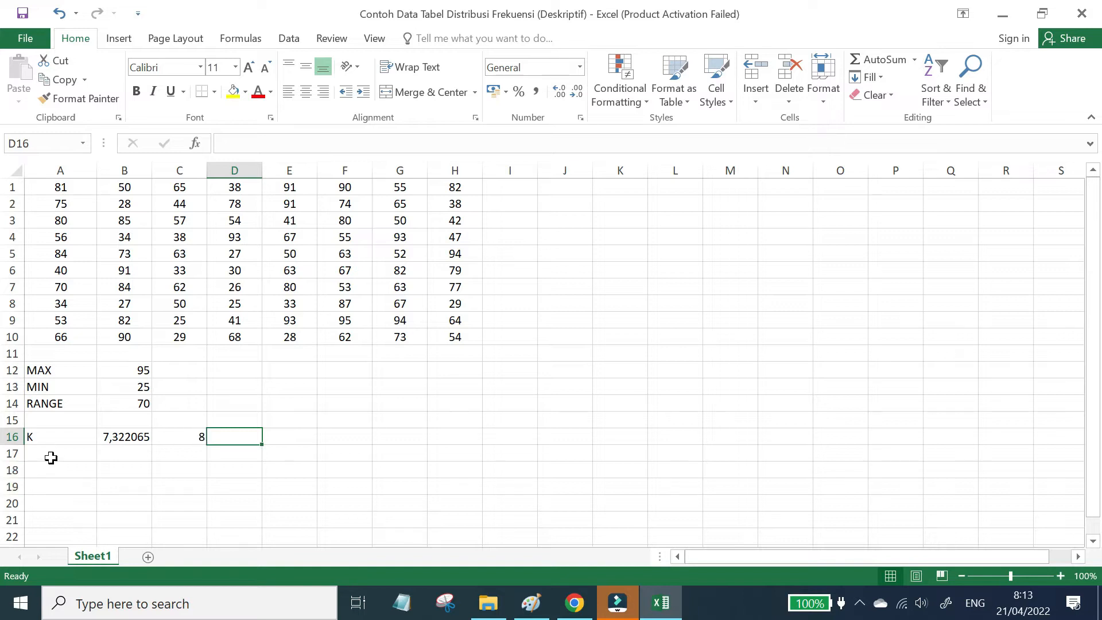
Step: Label A17 as I and calculate the class interval in B17 with the formula =B14/C16
click(49, 453)
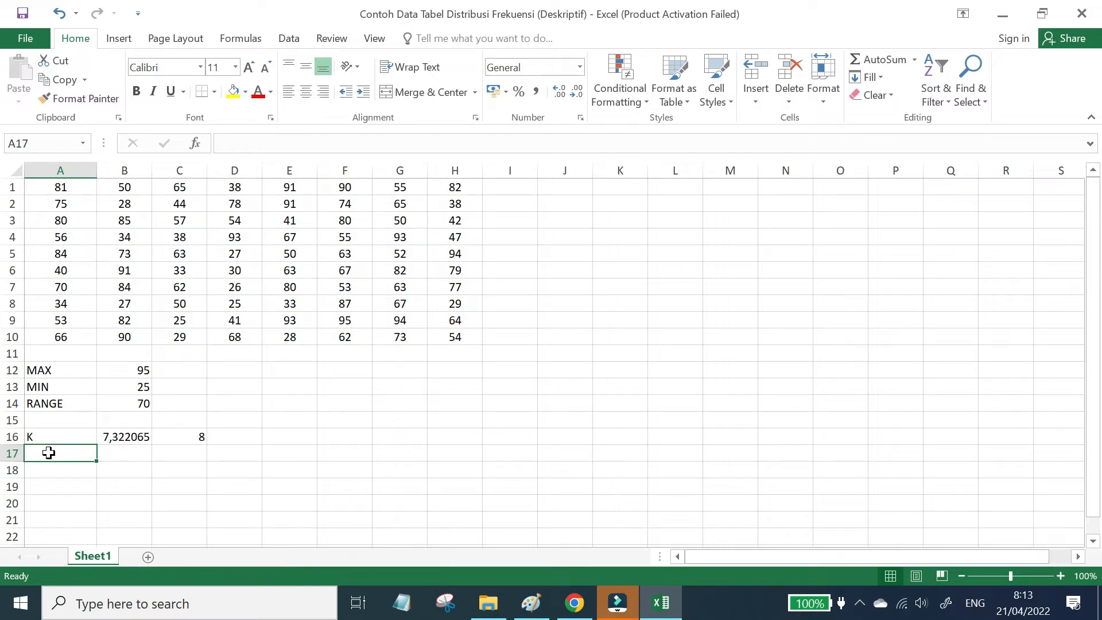
text(P)
key(BackSpace)
text(I)
key(Tab)
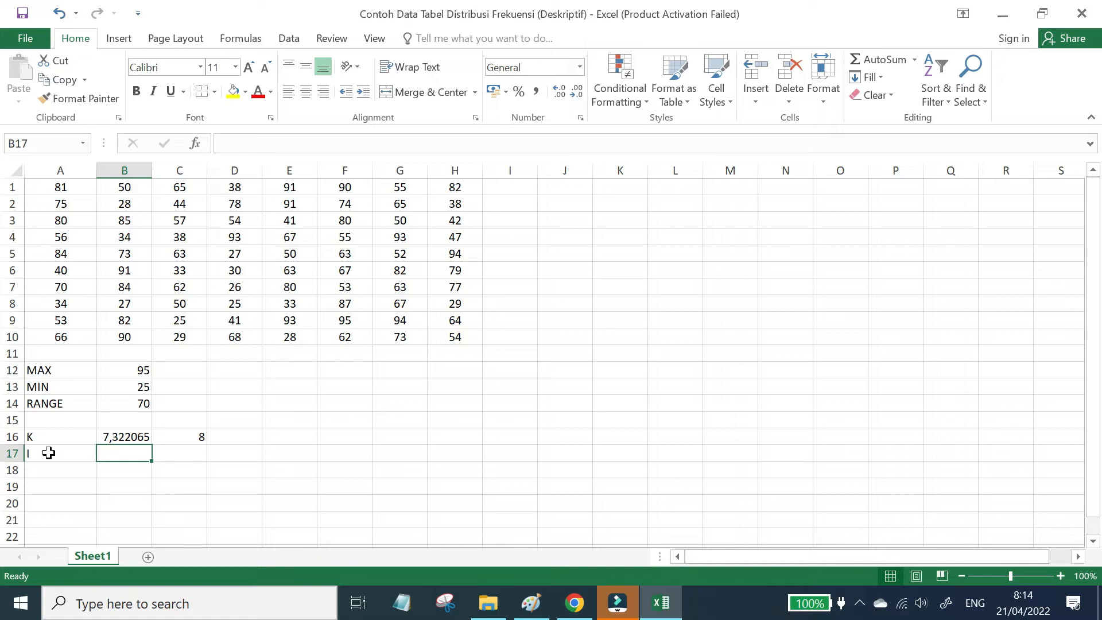
text(=)
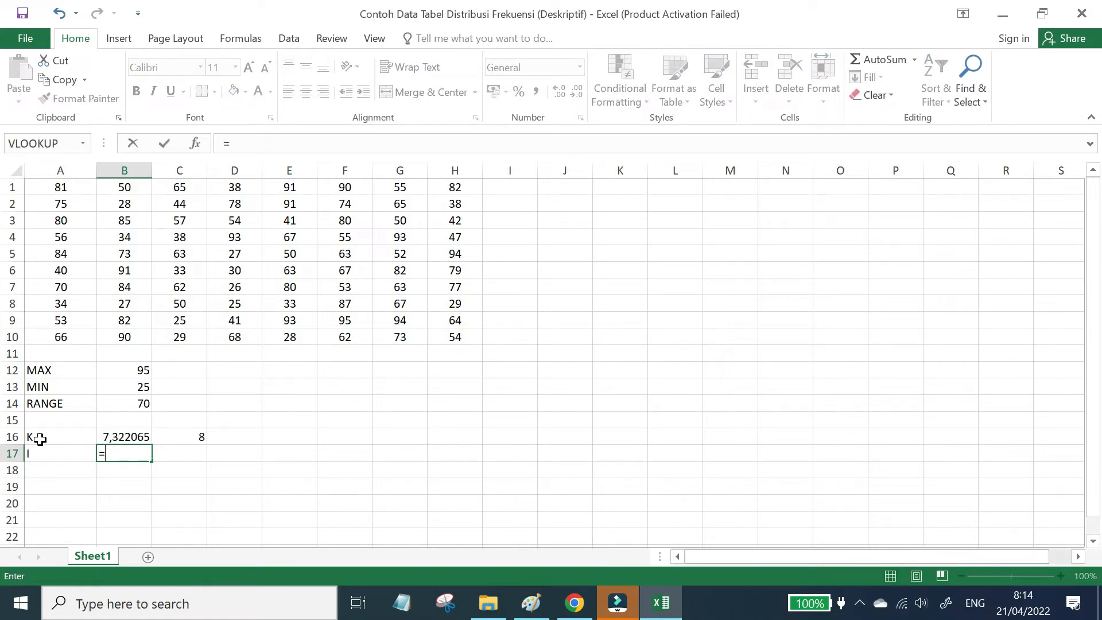
click(142, 402)
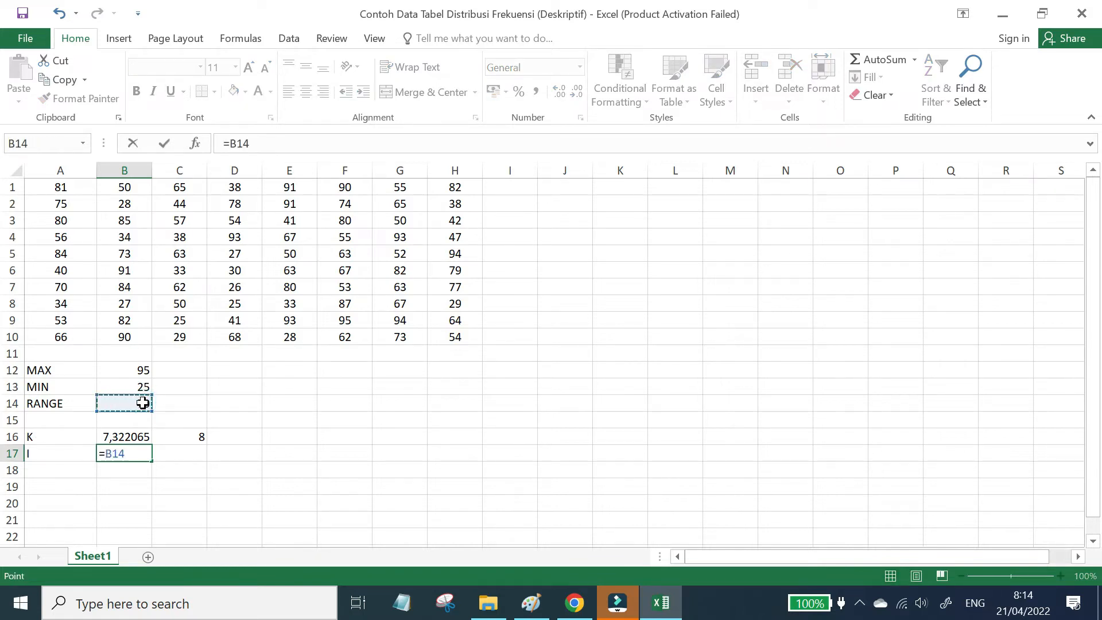
text(/)
click(189, 438)
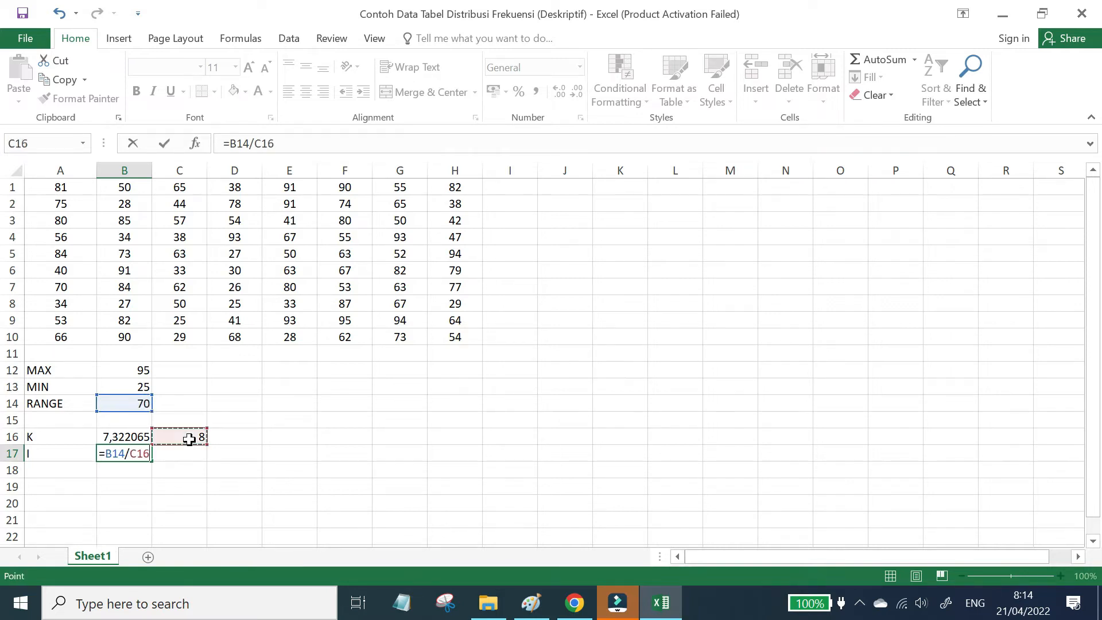
key(Return)
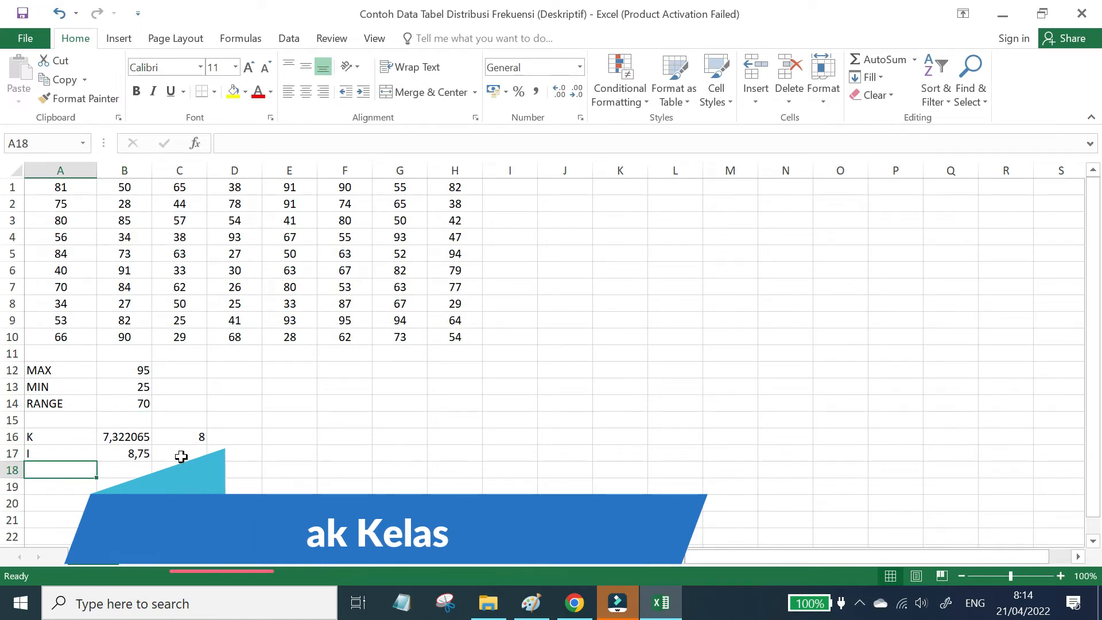
Step: Enter the rounded-up class interval, 9, in C17 beside the I result
click(181, 456)
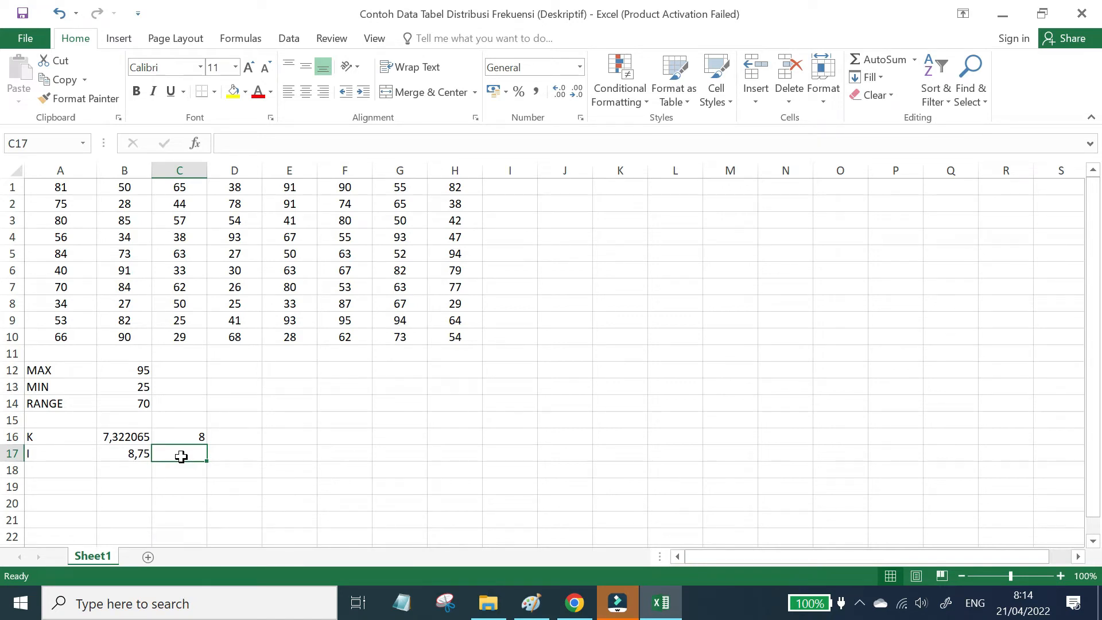
text(9)
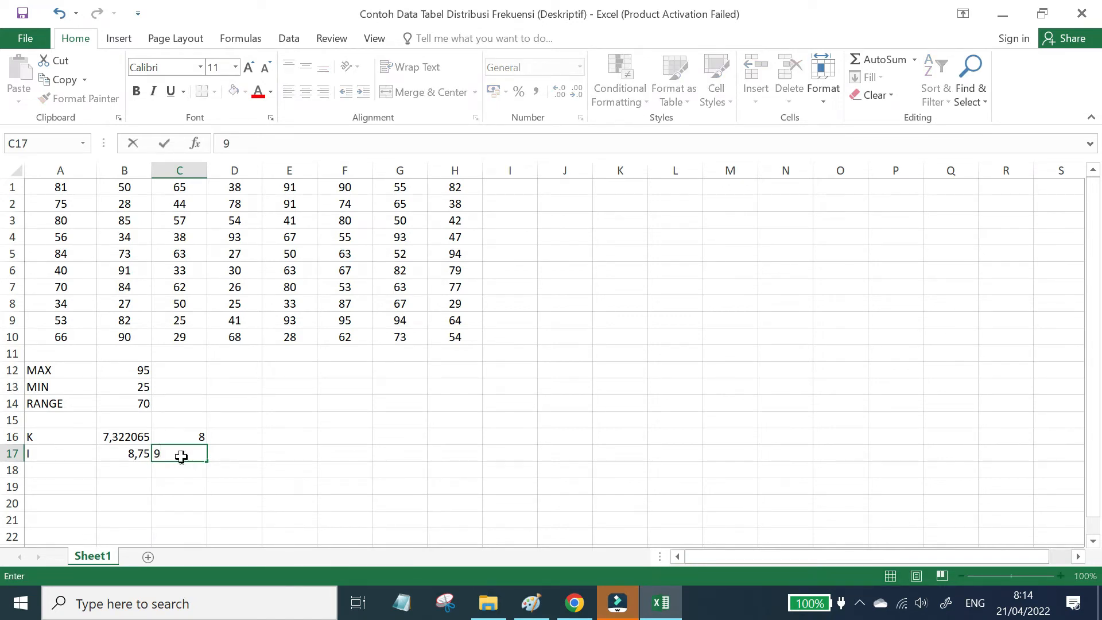
key(Return)
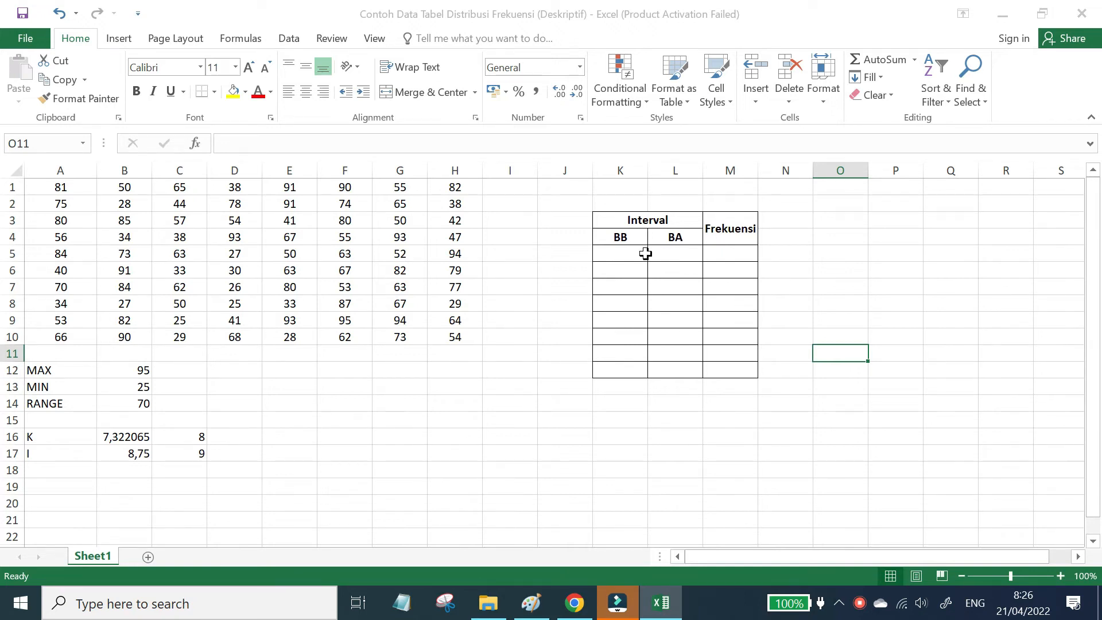
Step: Enter 25 and 34 as the first two BB limits in K5:K6 and fill the series down to K12
click(625, 253)
text(25)
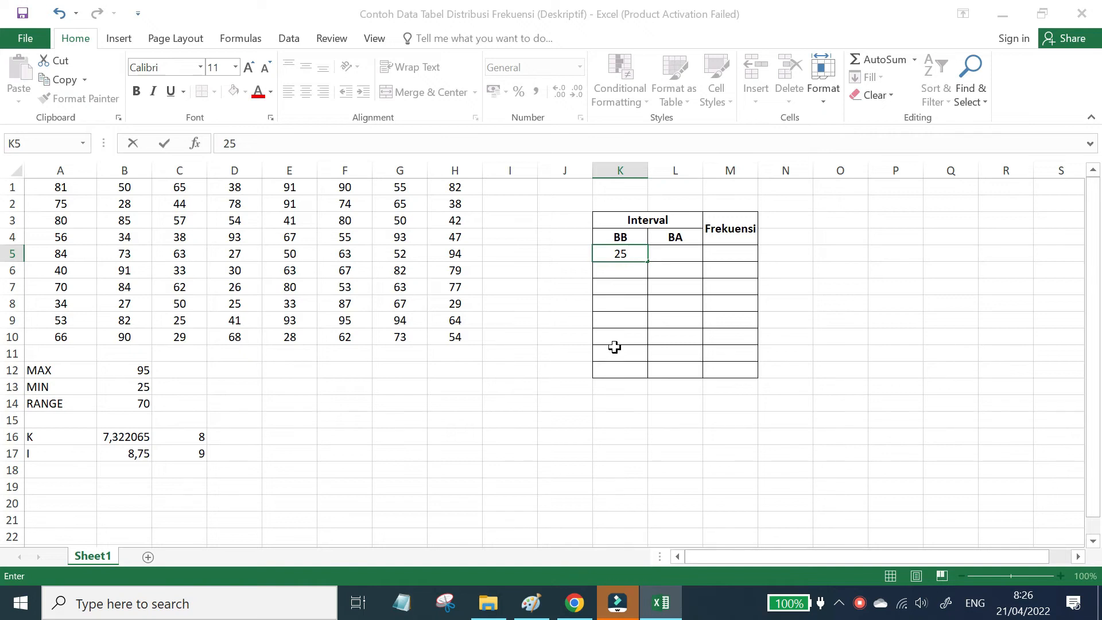
click(622, 270)
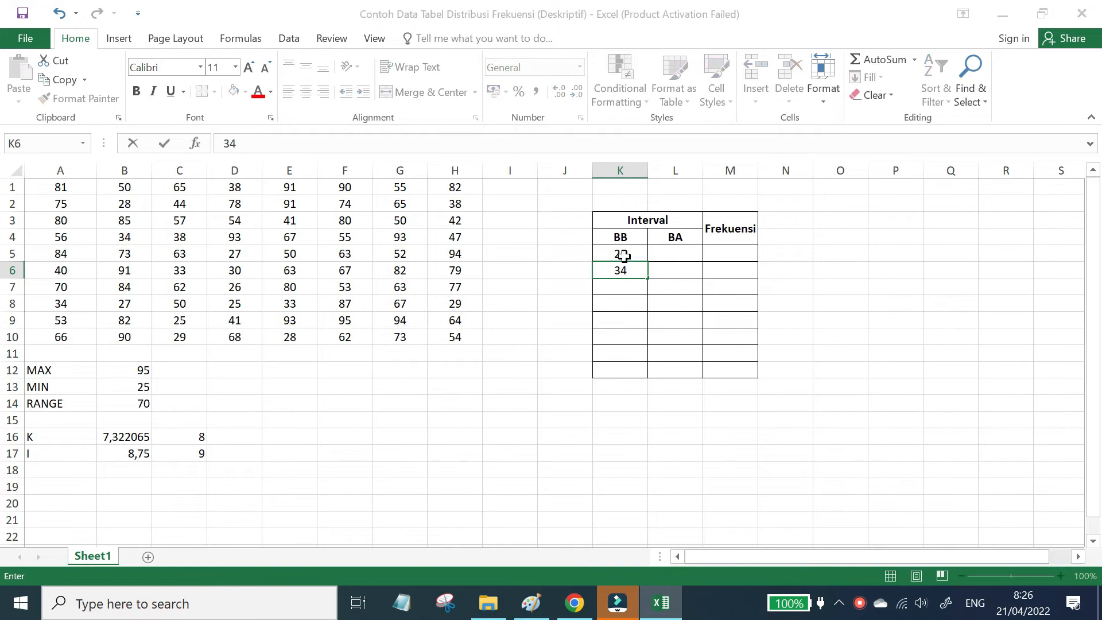
drag(622, 254, 647, 373)
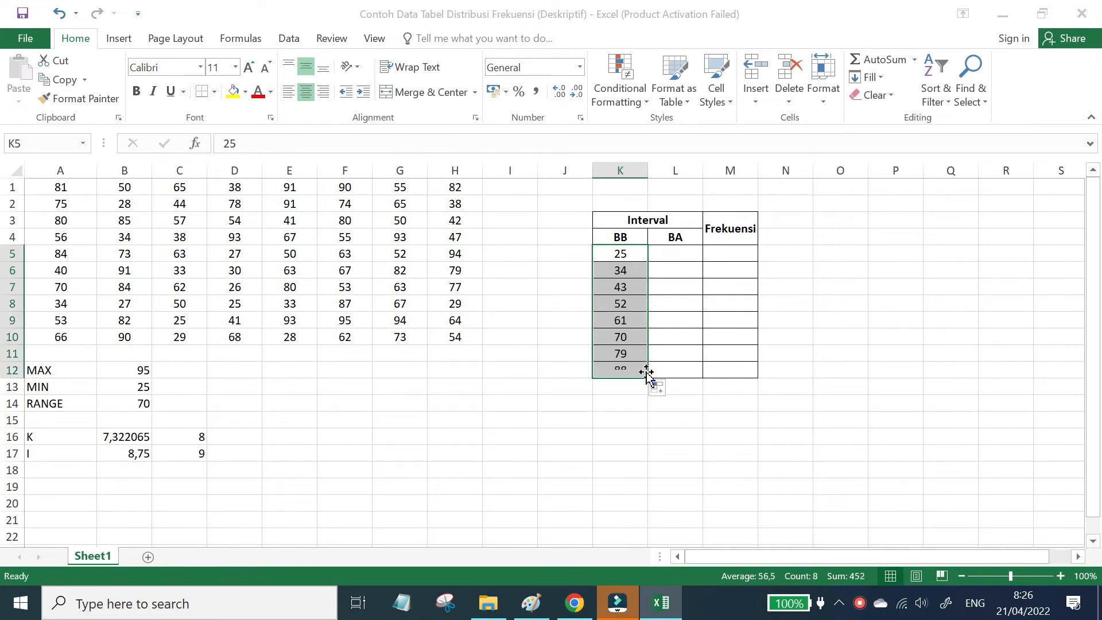
Step: Enter 33 and 42 as the first two BA limits in L5:L6 and fill the series down to L12
double_click(662, 254)
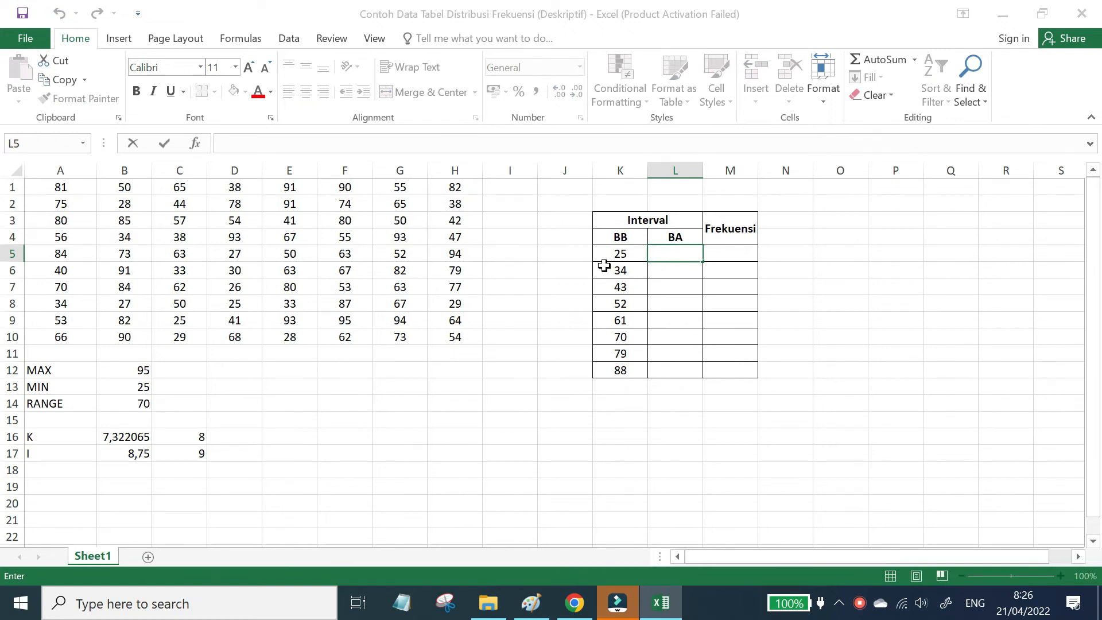
click(624, 267)
click(665, 256)
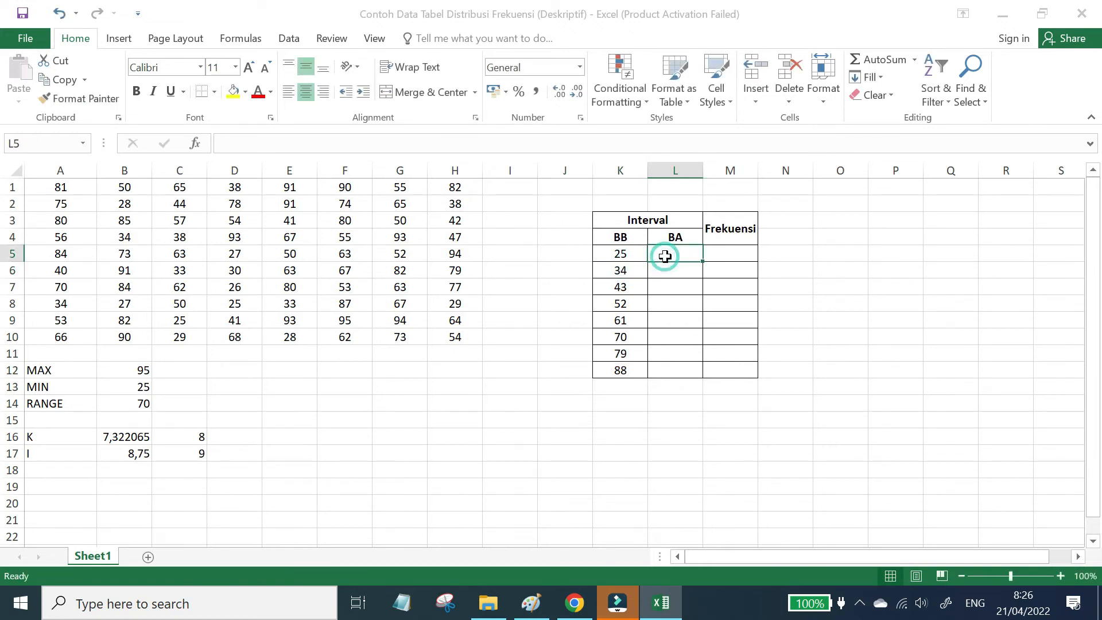
text(33)
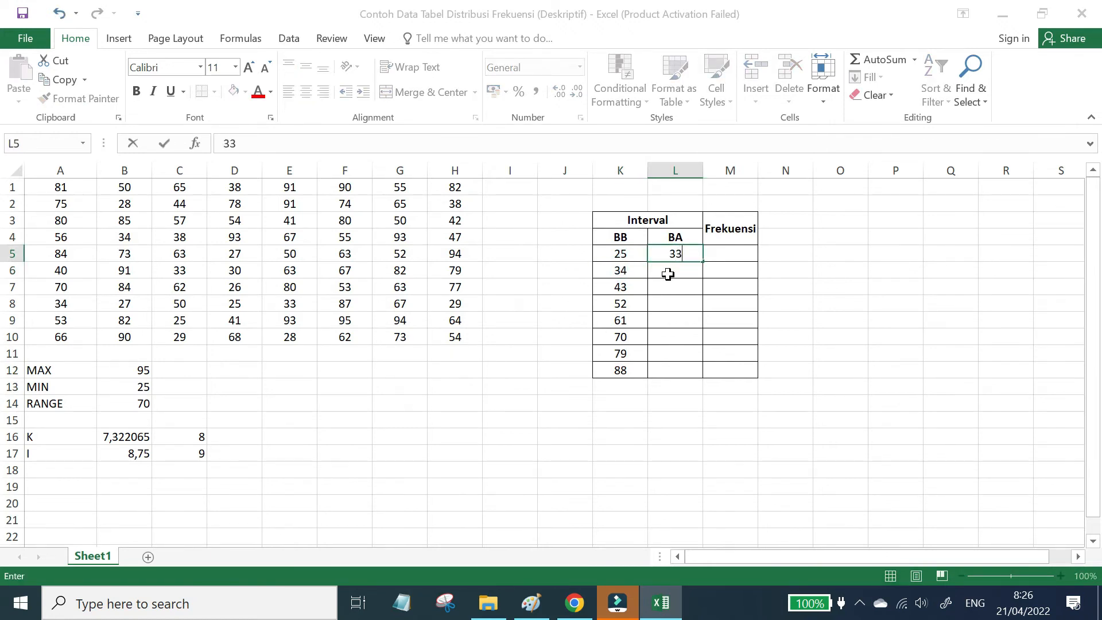
click(667, 272)
double_click(668, 271)
text(42)
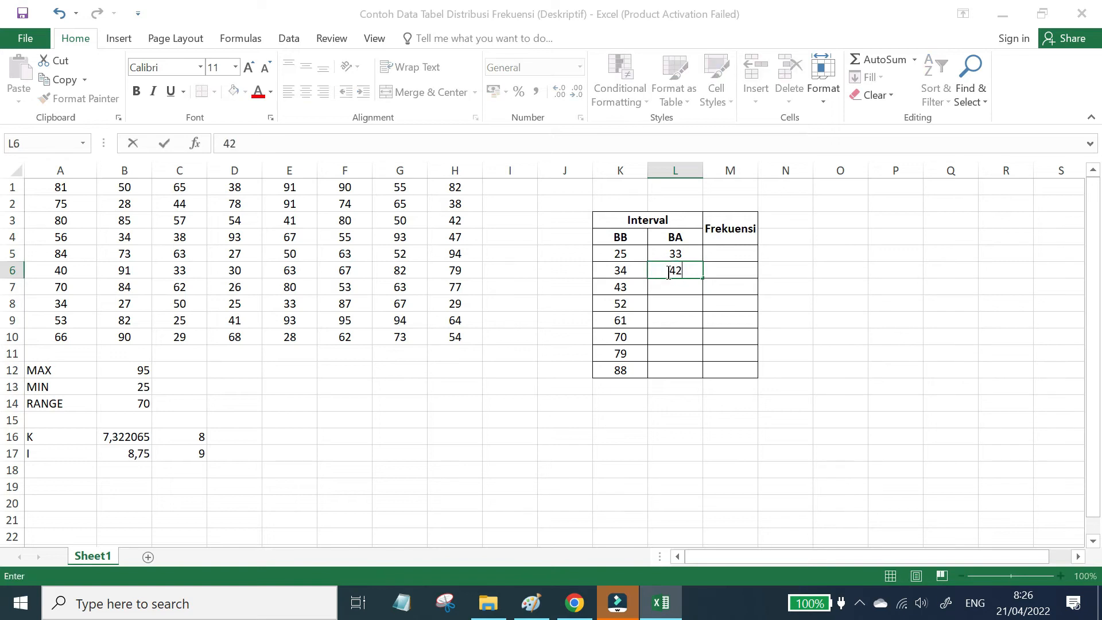
click(629, 286)
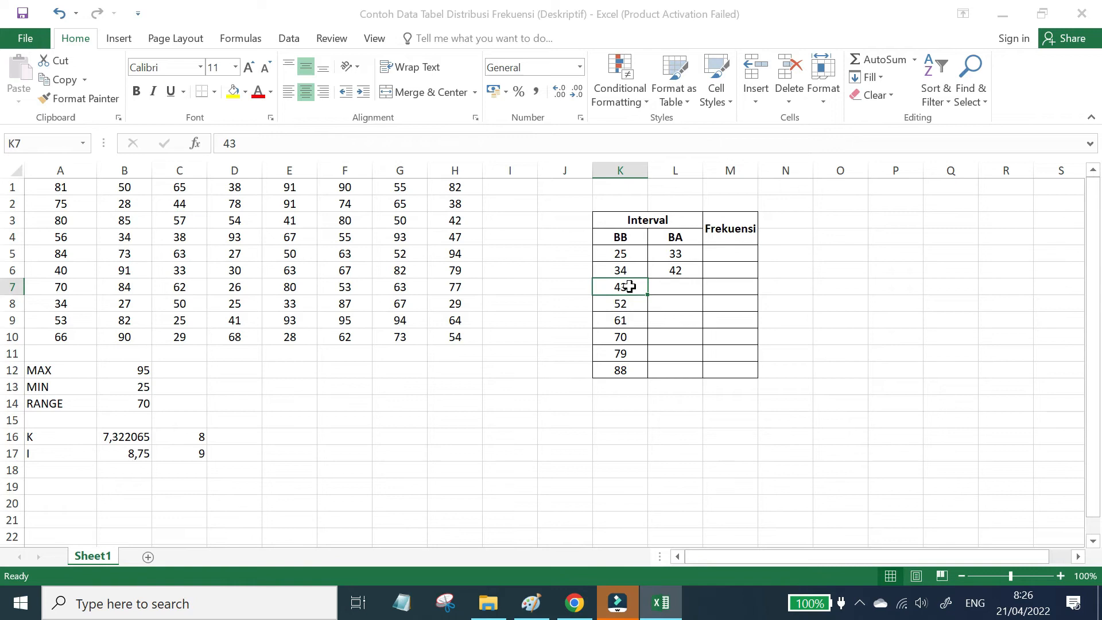
drag(669, 255, 702, 375)
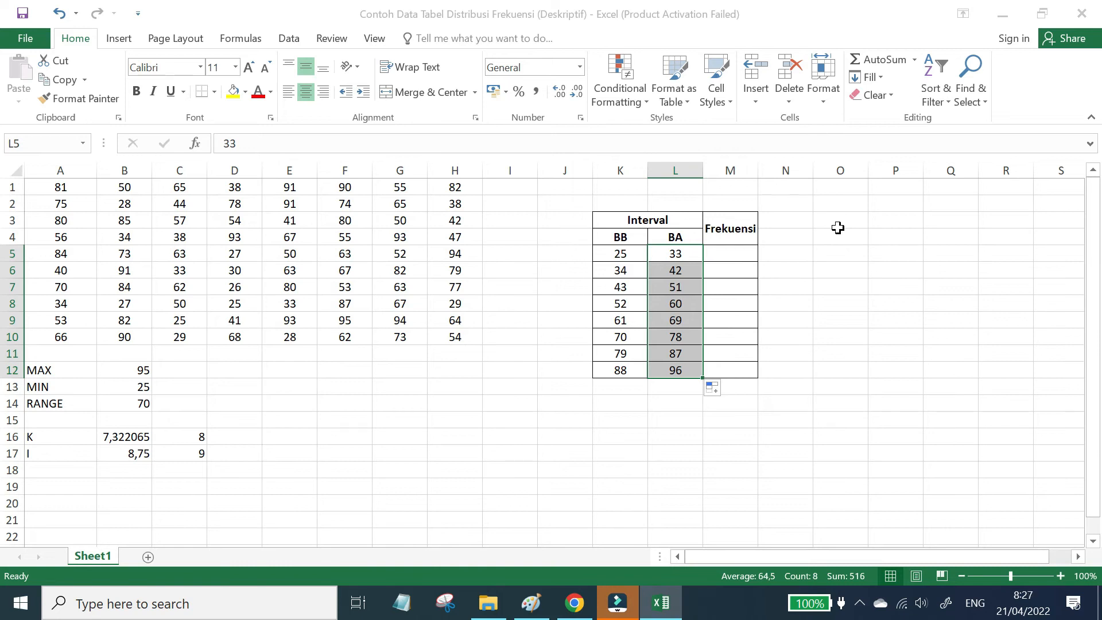
click(742, 253)
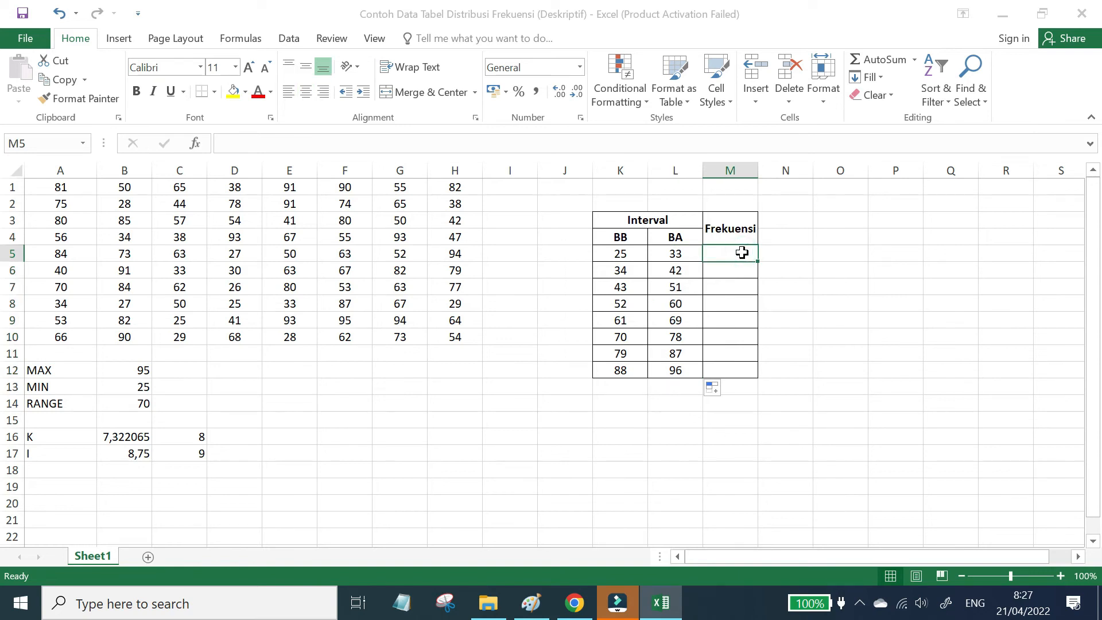
click(445, 148)
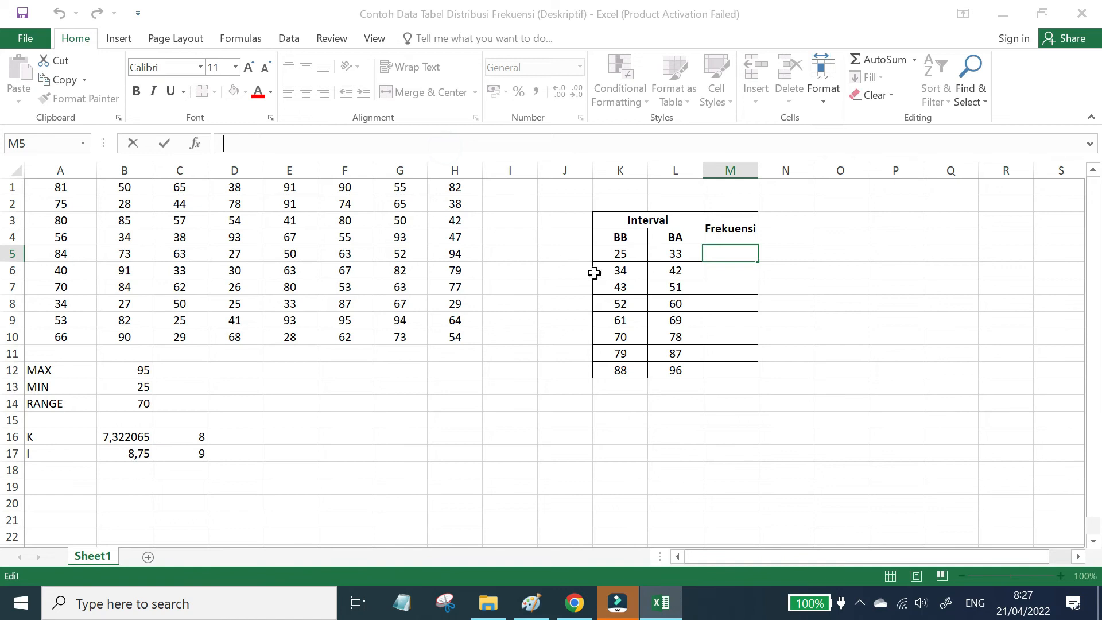
click(793, 265)
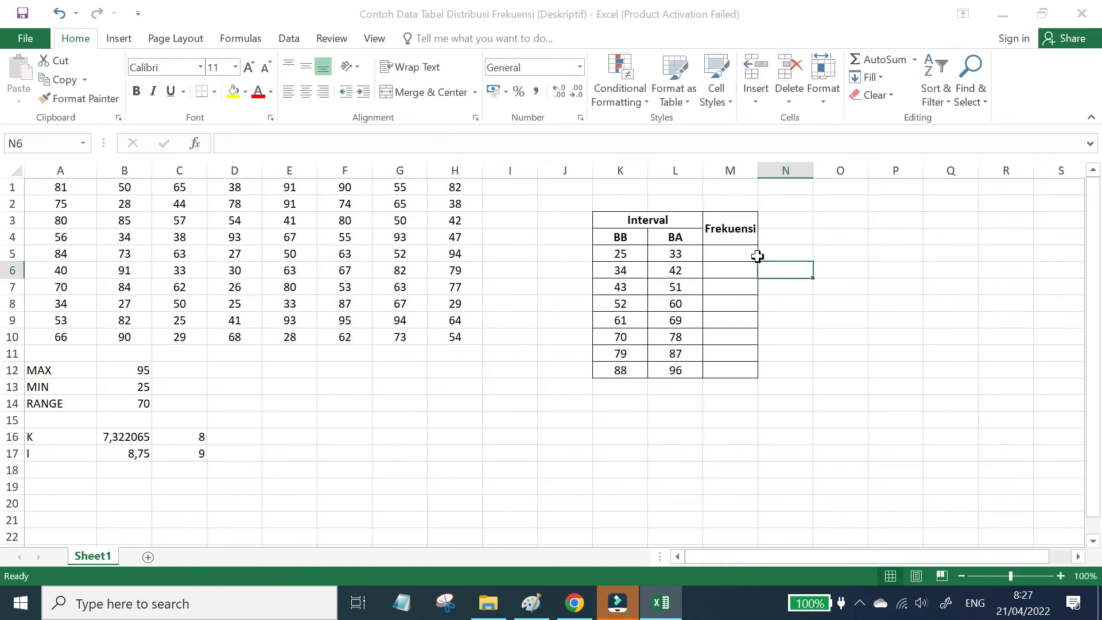
Step: Calculate the class frequencies in M5:M12 with the array formula =FREQUENCY(A1:H10;L5:L12), using the BA limits as bins
click(741, 249)
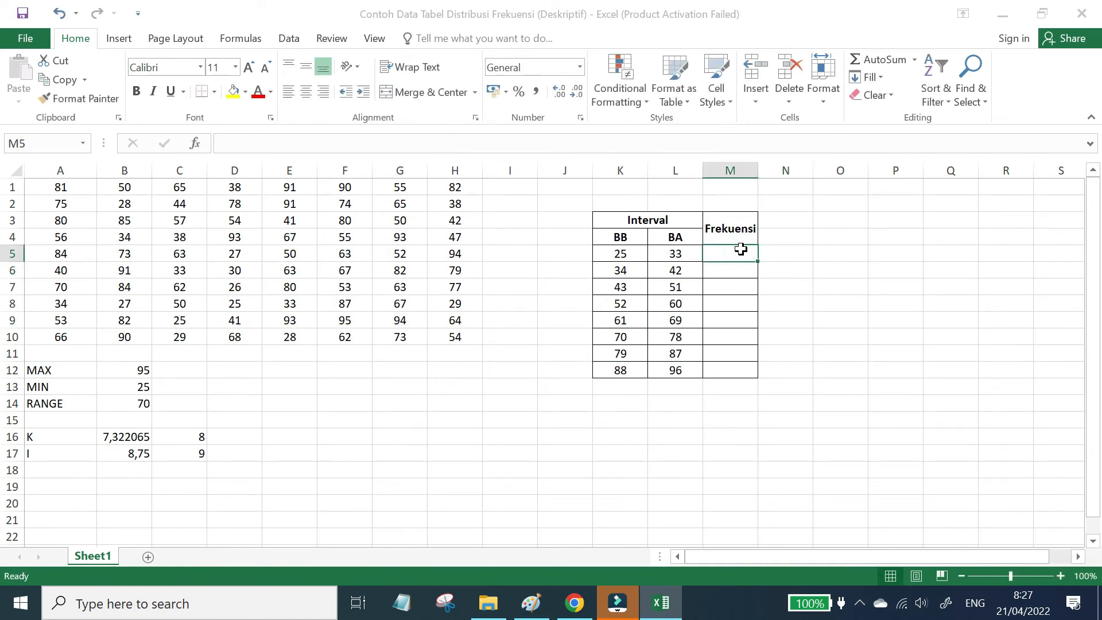
drag(741, 249, 741, 367)
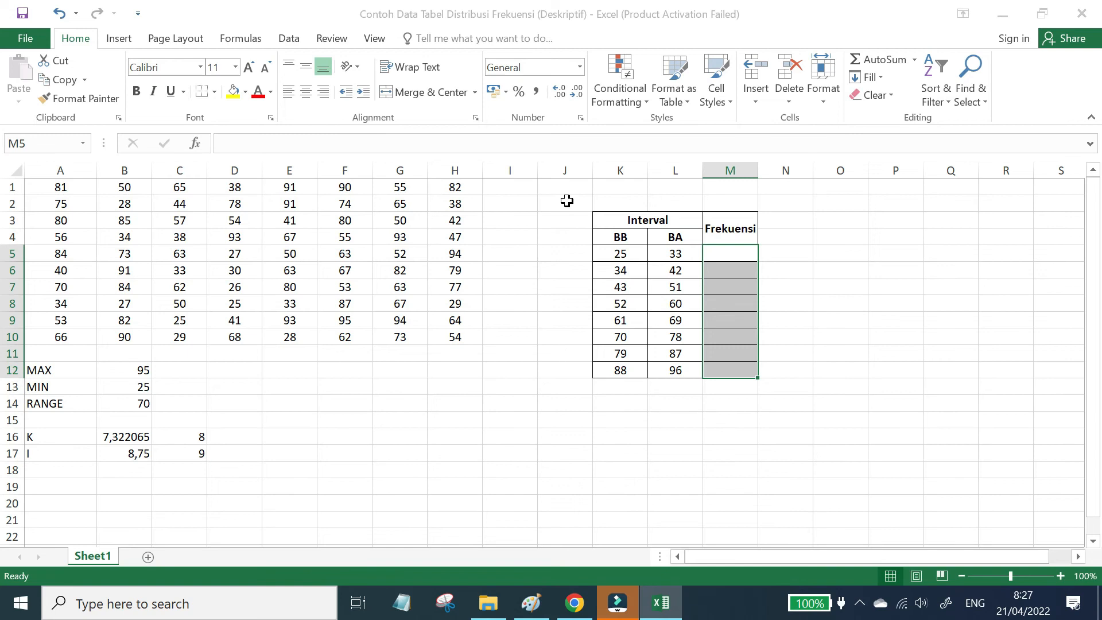
text(=F)
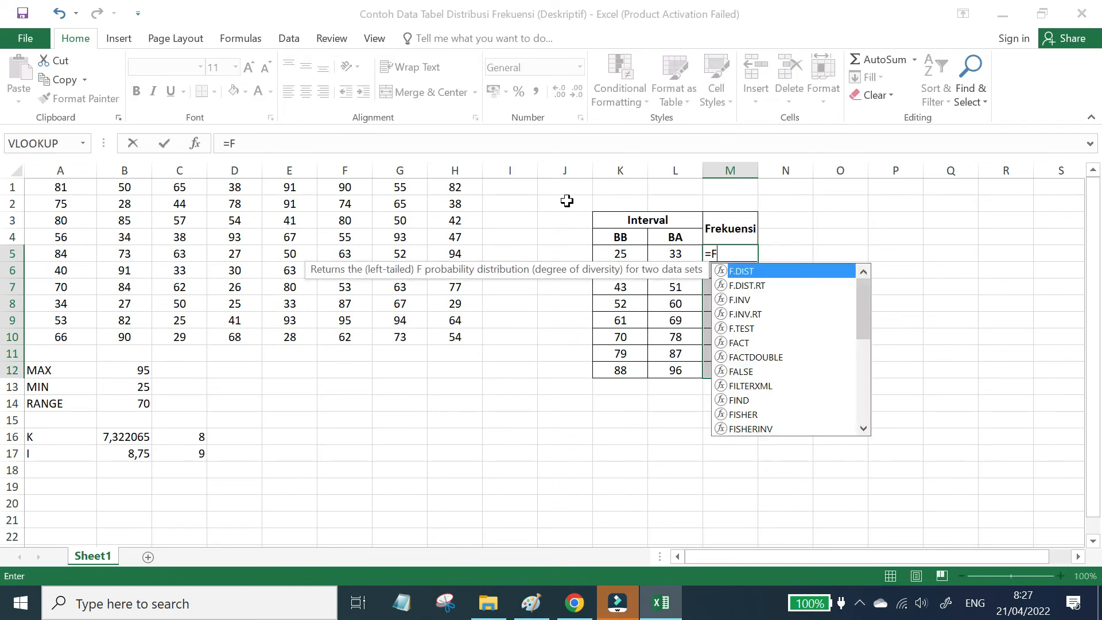
text(REQUENCY)
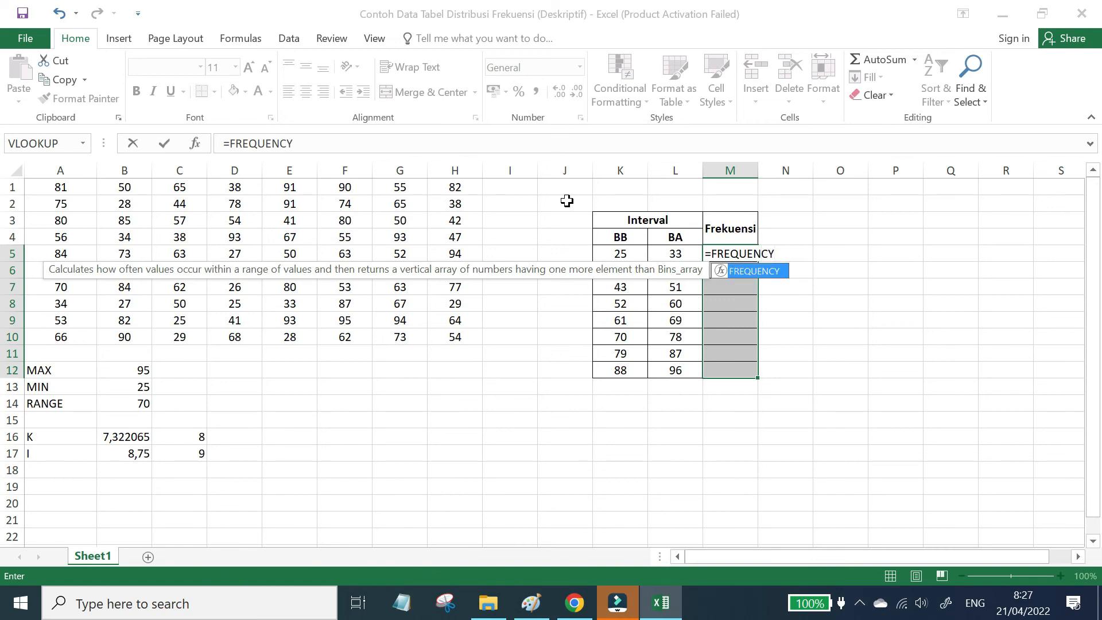
text(()
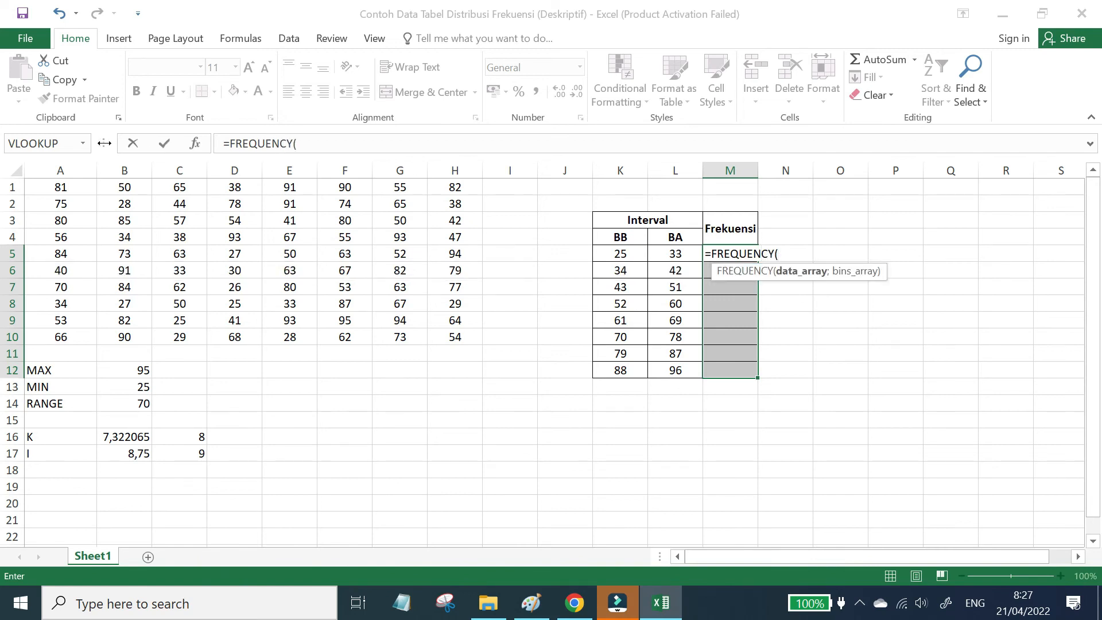
click(59, 189)
drag(65, 193, 439, 333)
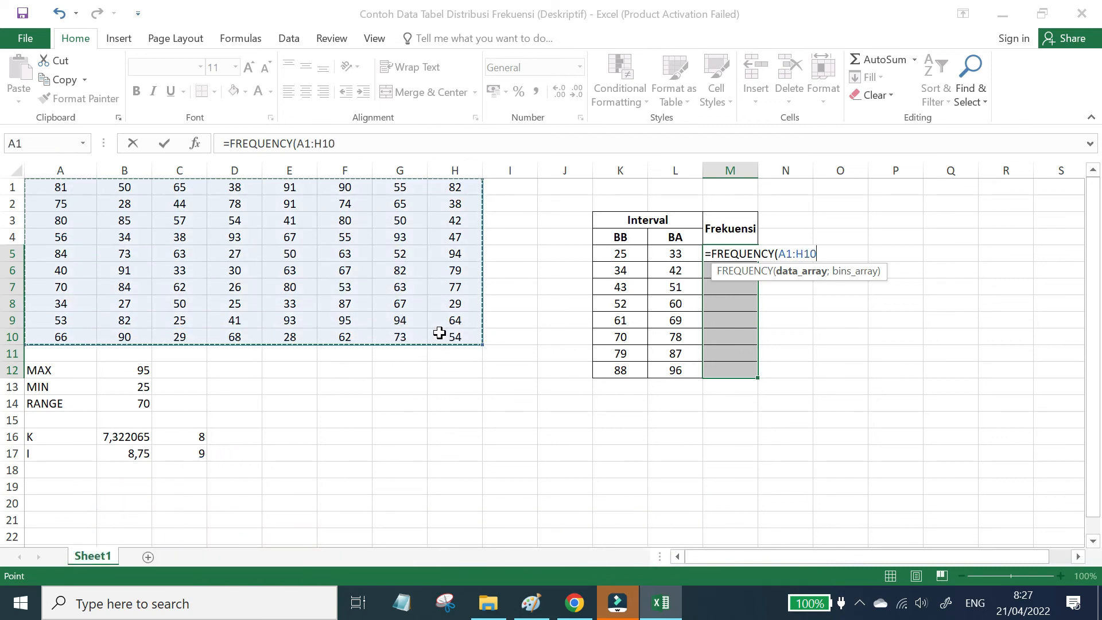
text(;)
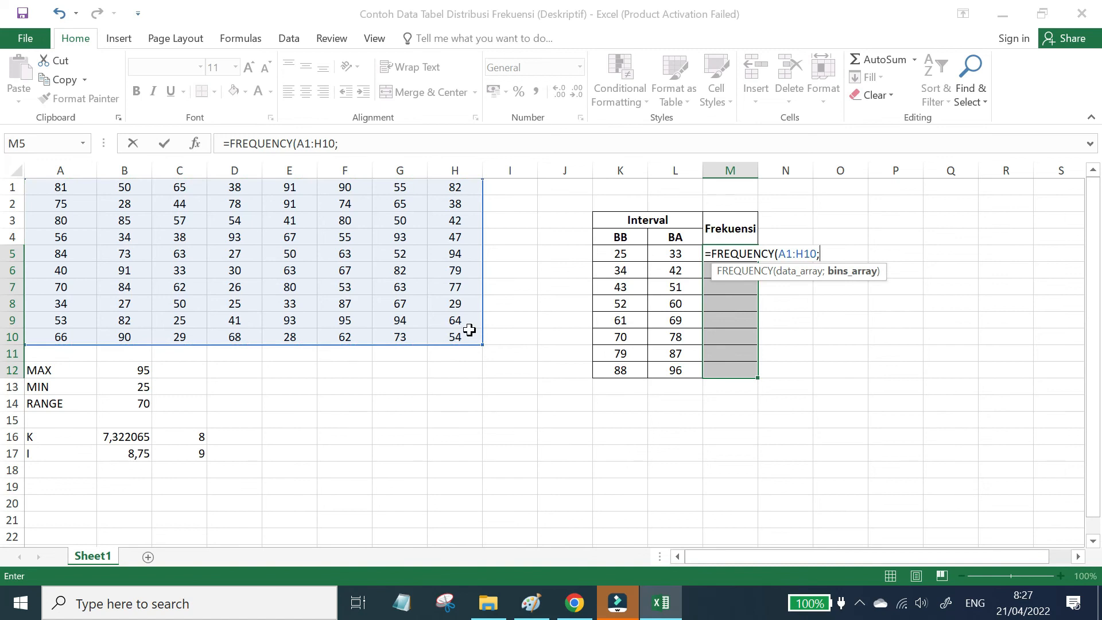
drag(669, 253, 672, 368)
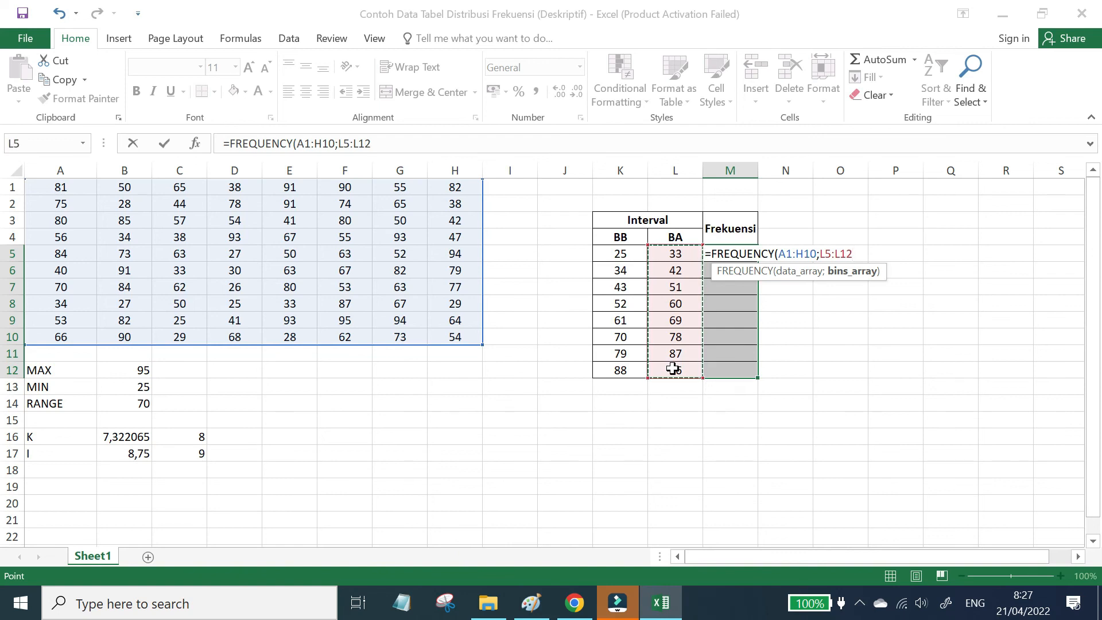
text())
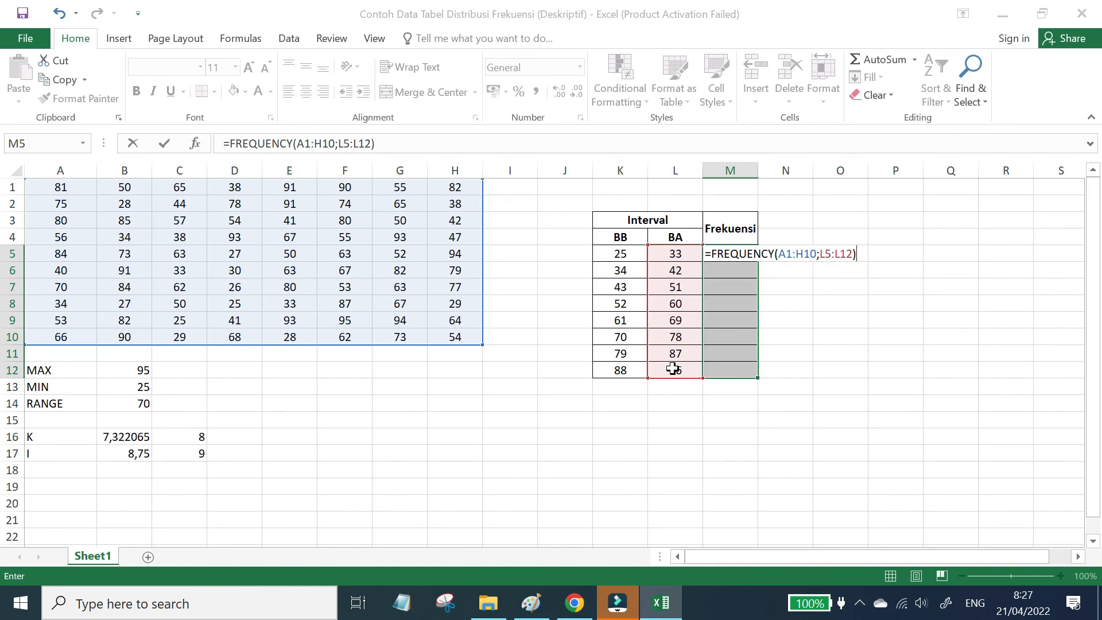
key(ctrl+shift+Return)
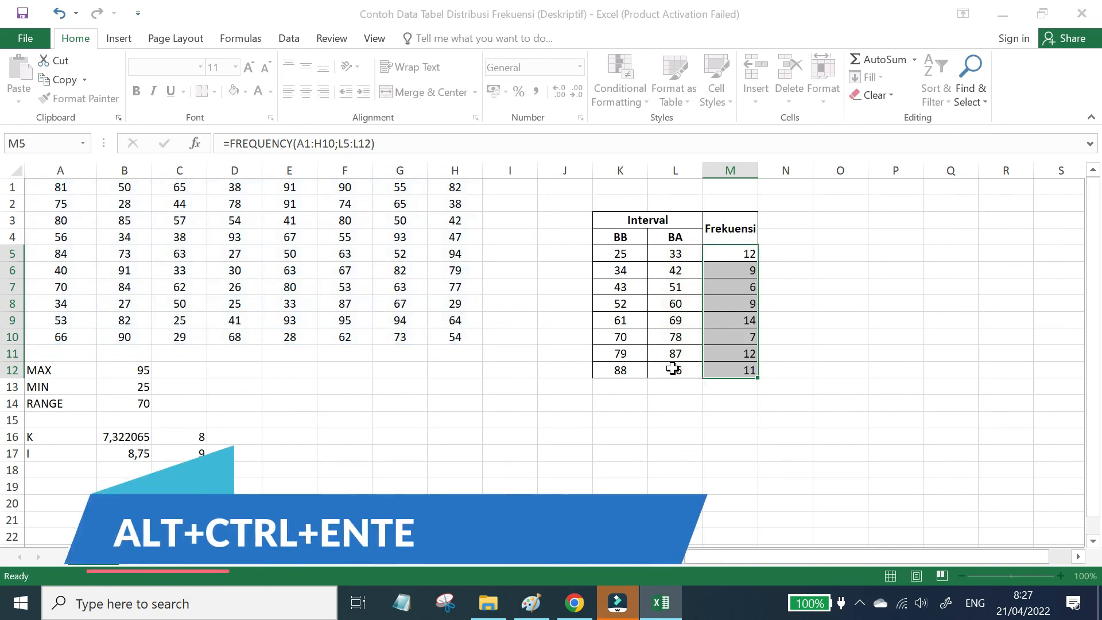